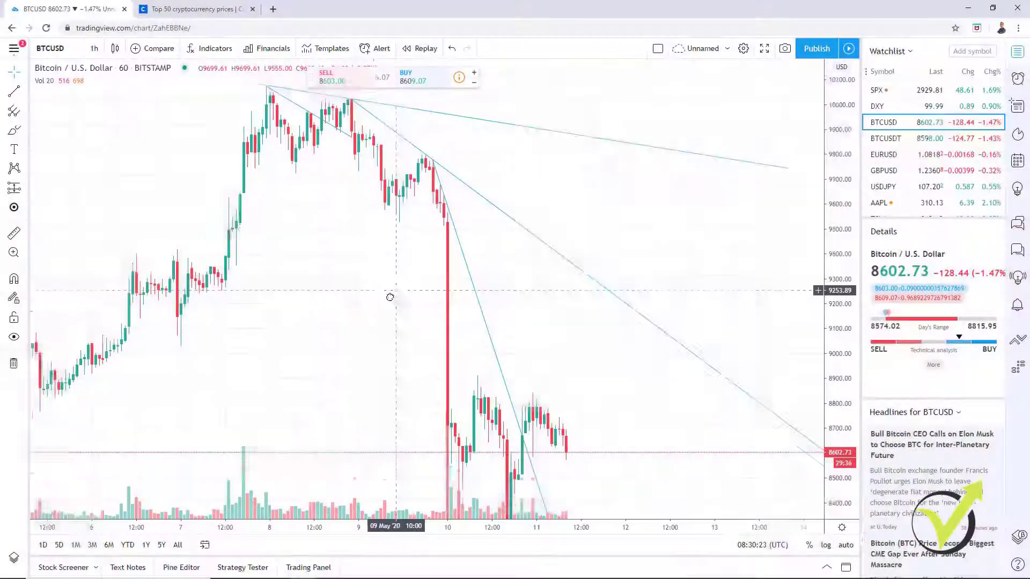
# Pan the BTCUSD 1-hour chart to frame the three descending trendlines from the early-May highs.
pyautogui.moveTo(391, 294); pyautogui.dragTo(364, 312)
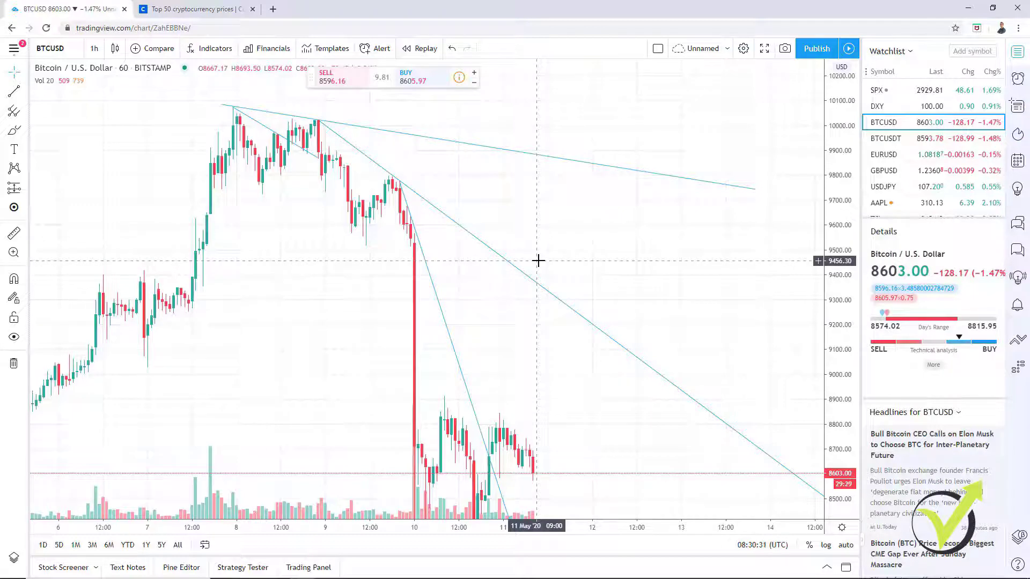
pyautogui.scroll(-1, 538, 261)
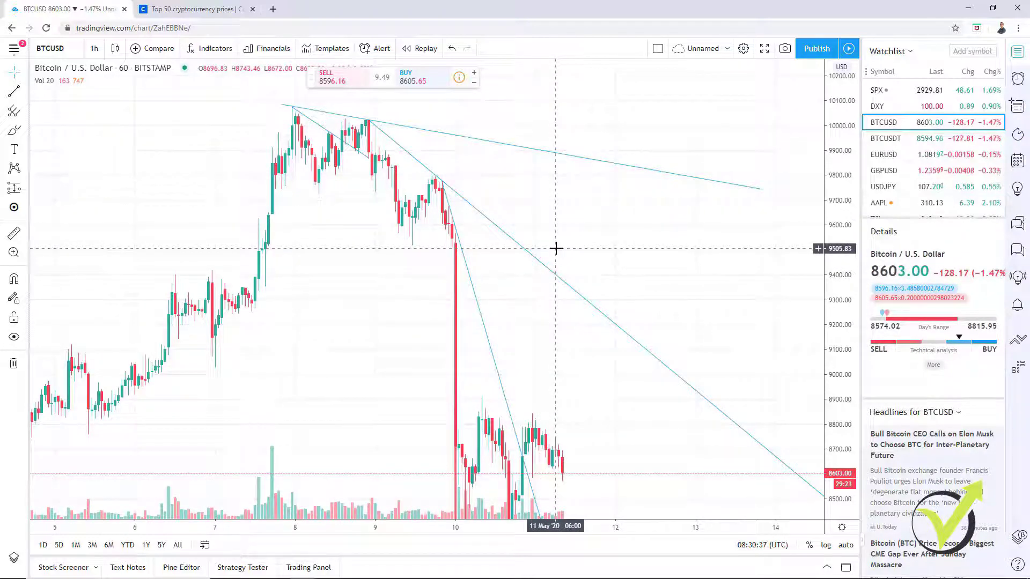
pyautogui.moveTo(375, 317); pyautogui.dragTo(391, 304)
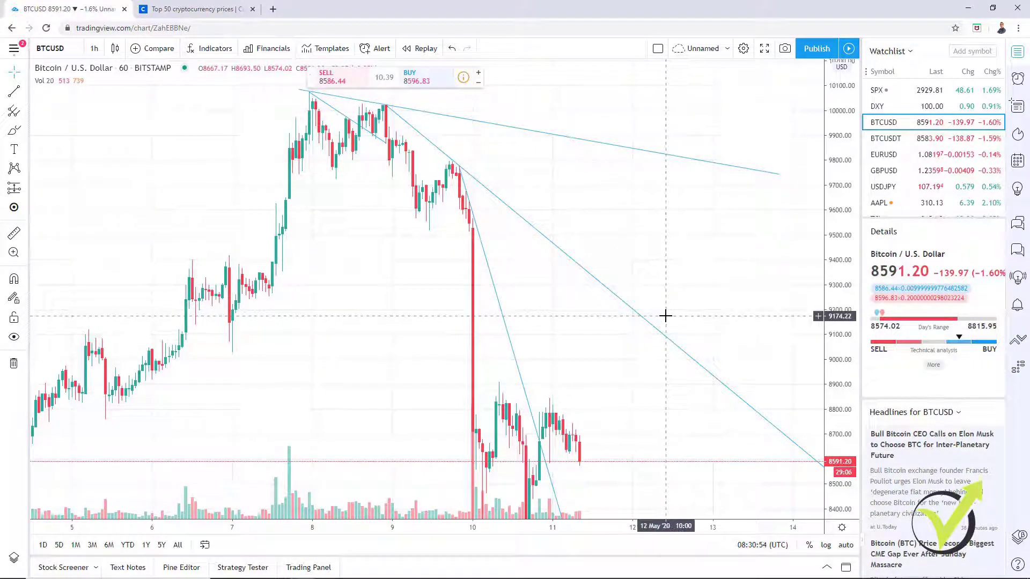
pyautogui.scroll(4, 566, 342)
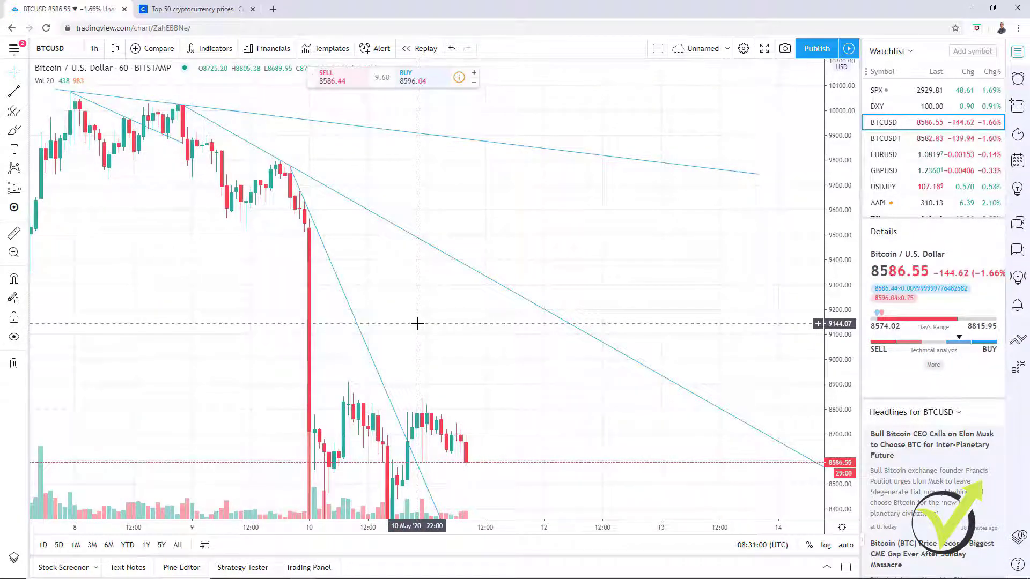
pyautogui.moveTo(418, 322); pyautogui.dragTo(604, 313)
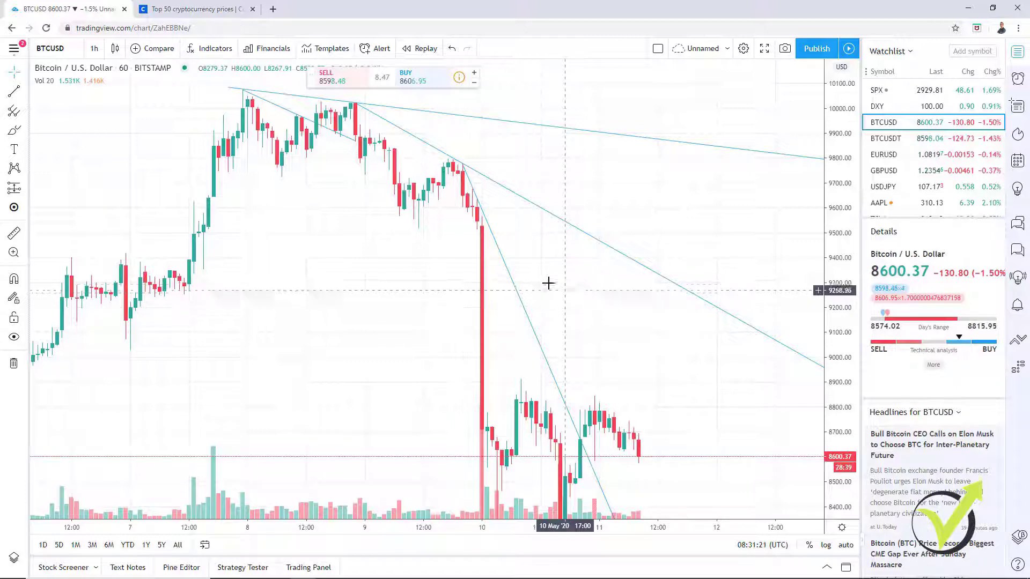
pyautogui.moveTo(395, 359); pyautogui.dragTo(761, 408)
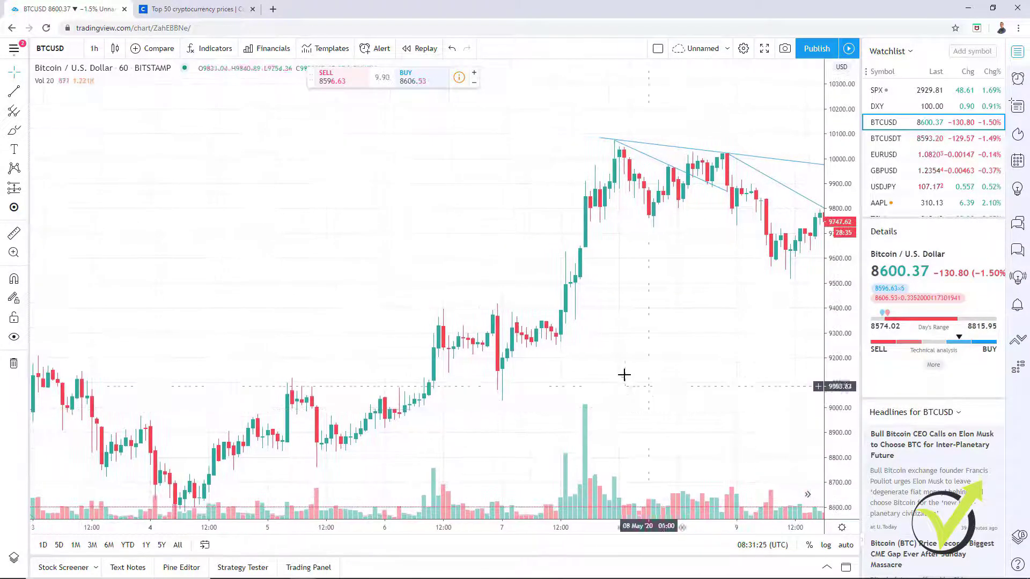
pyautogui.moveTo(633, 372); pyautogui.dragTo(813, 401)
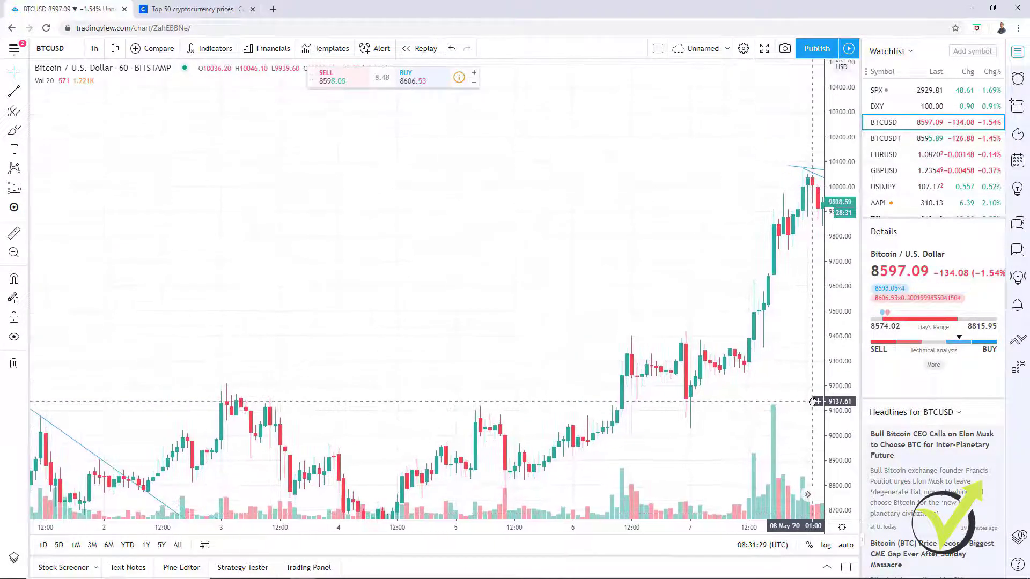
pyautogui.moveTo(697, 297); pyautogui.dragTo(628, 324)
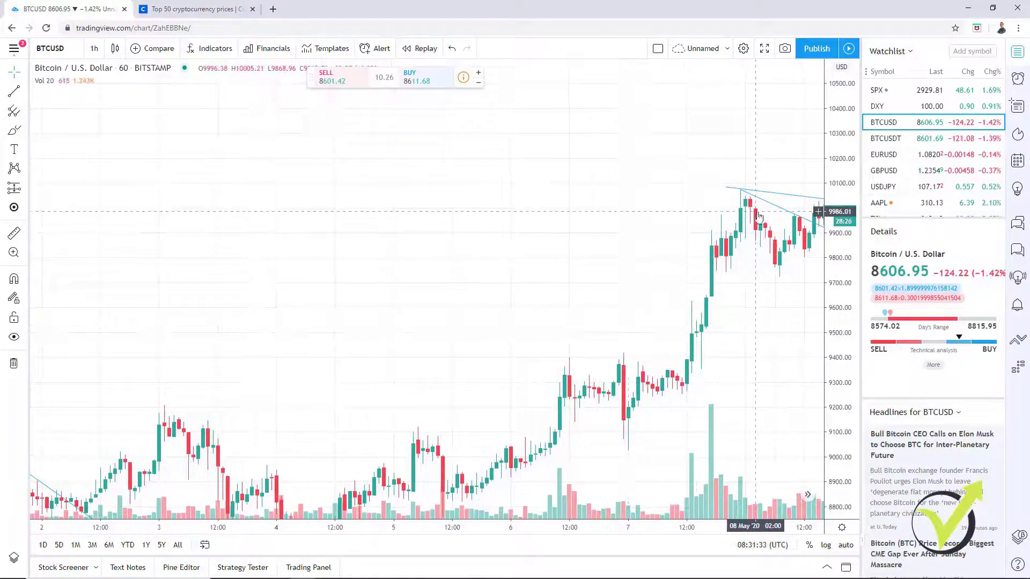
pyautogui.moveTo(780, 310); pyautogui.dragTo(773, 310)
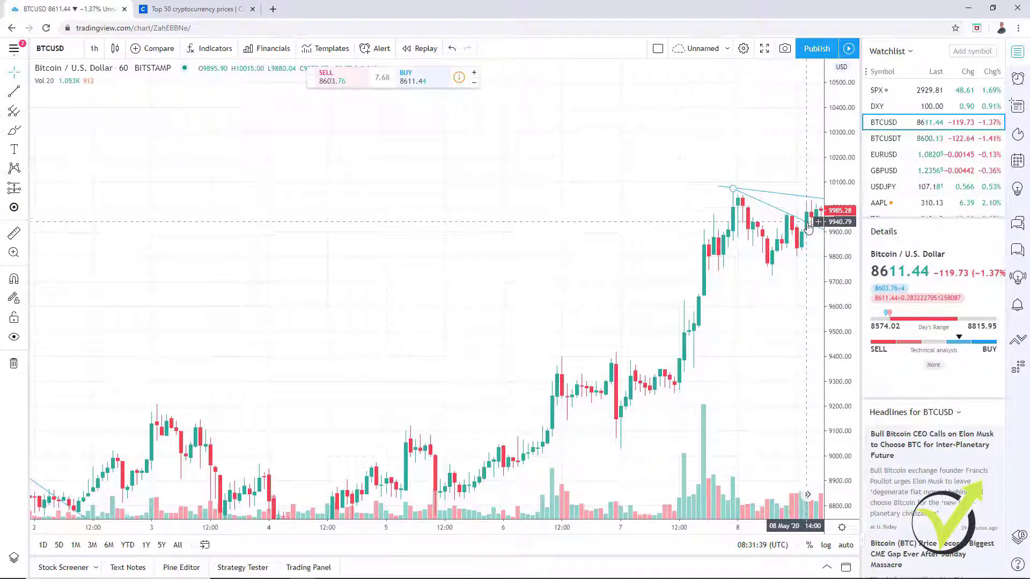
pyautogui.moveTo(775, 308); pyautogui.dragTo(734, 276)
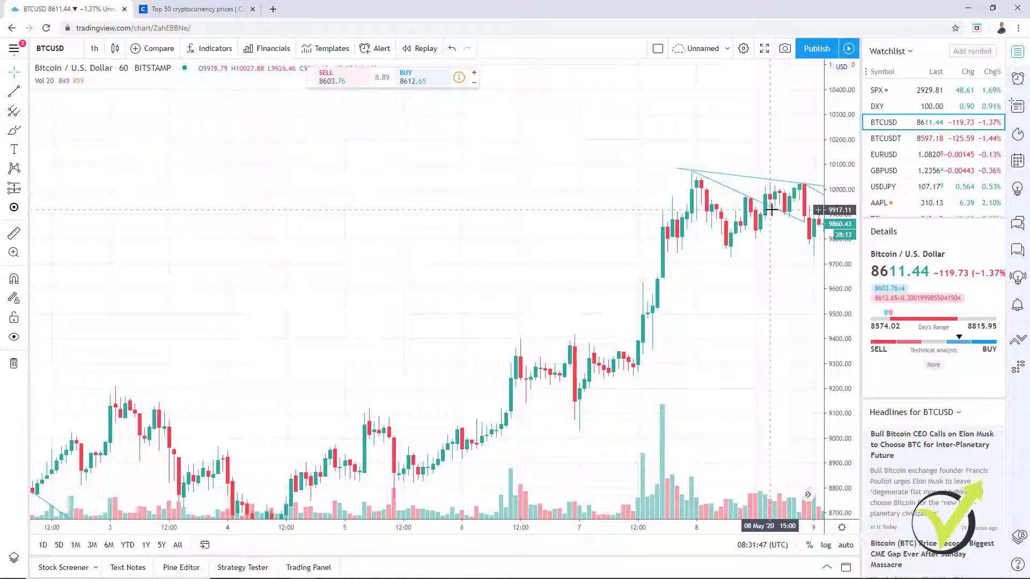
pyautogui.moveTo(747, 283); pyautogui.dragTo(539, 267)
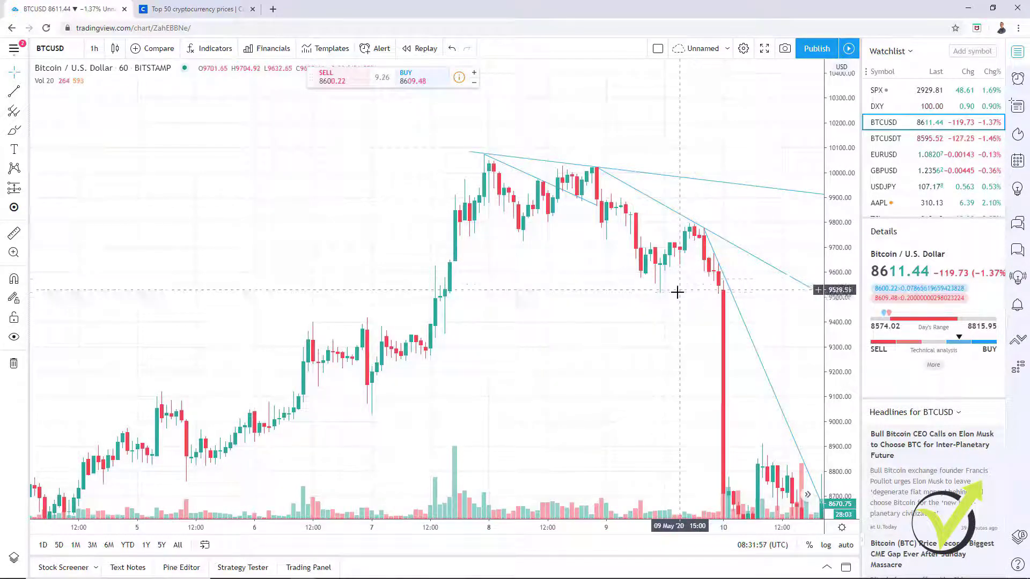
pyautogui.moveTo(655, 326); pyautogui.dragTo(622, 269)
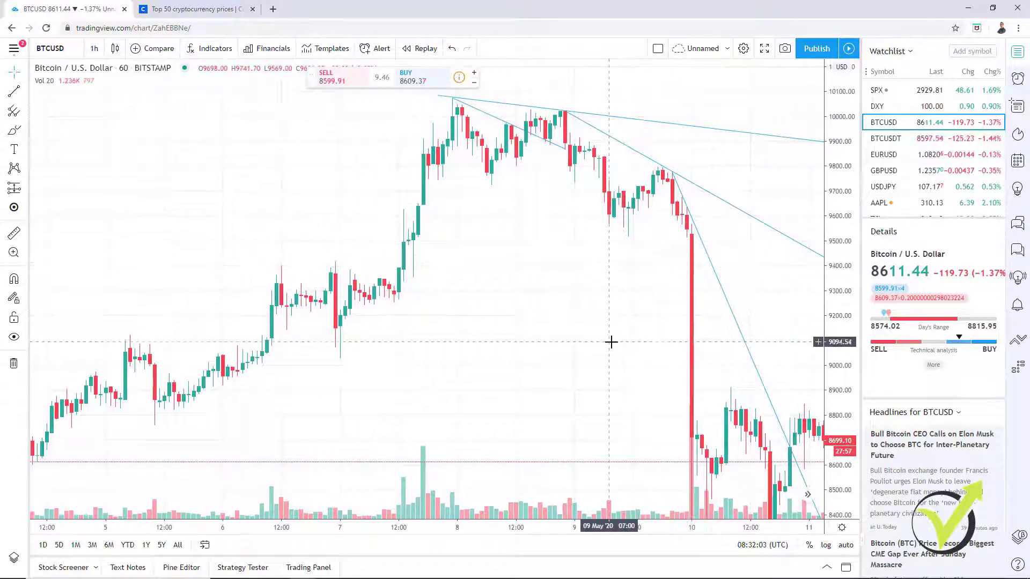
pyautogui.moveTo(612, 342); pyautogui.dragTo(655, 403)
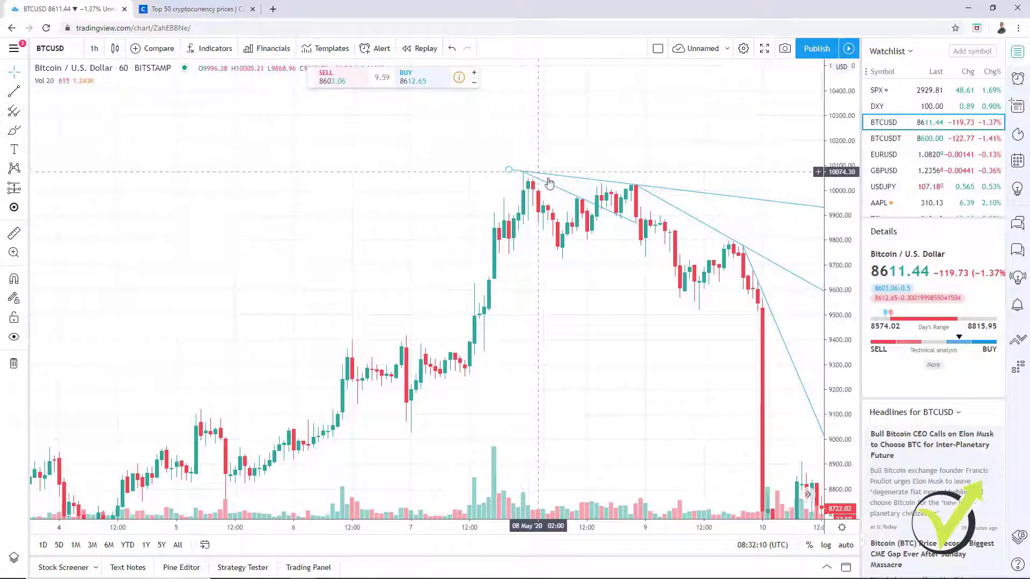
pyautogui.moveTo(759, 216); pyautogui.dragTo(437, 200)
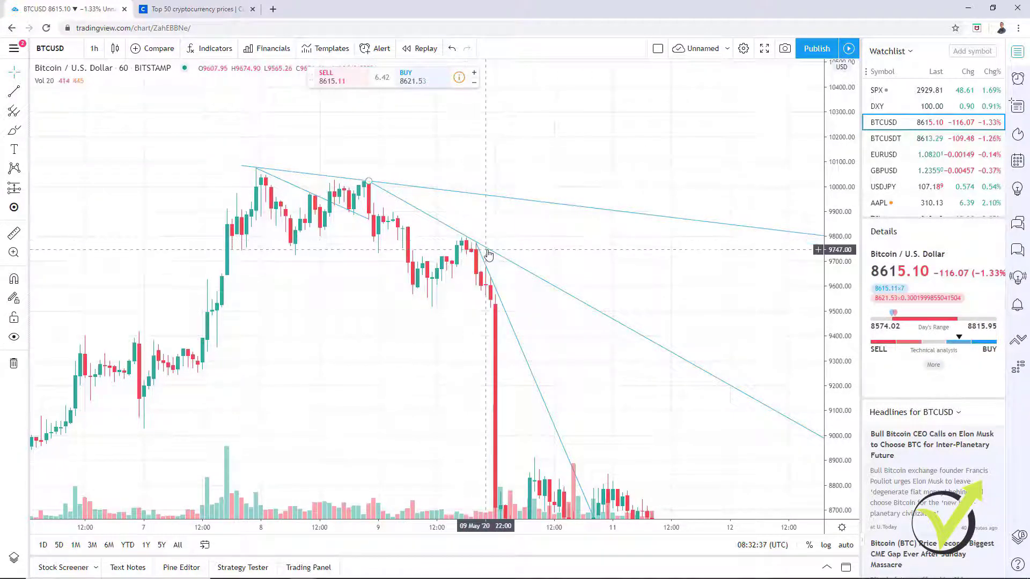
# Select the 9 May high trendline and shorten its right end to about 9,440 near 11 May.
pyautogui.scroll(5, 495, 269)
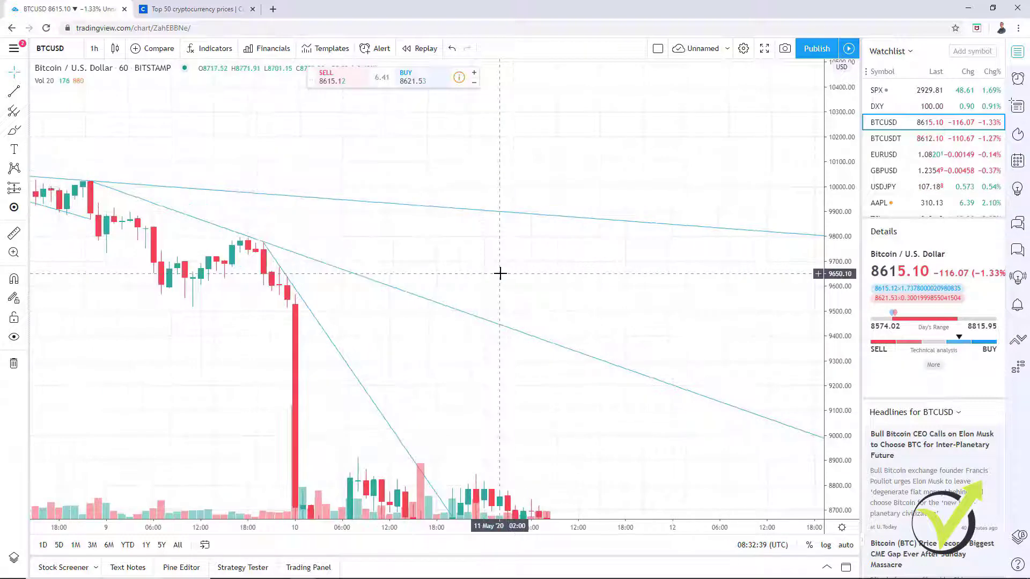
pyautogui.moveTo(452, 276); pyautogui.dragTo(522, 295)
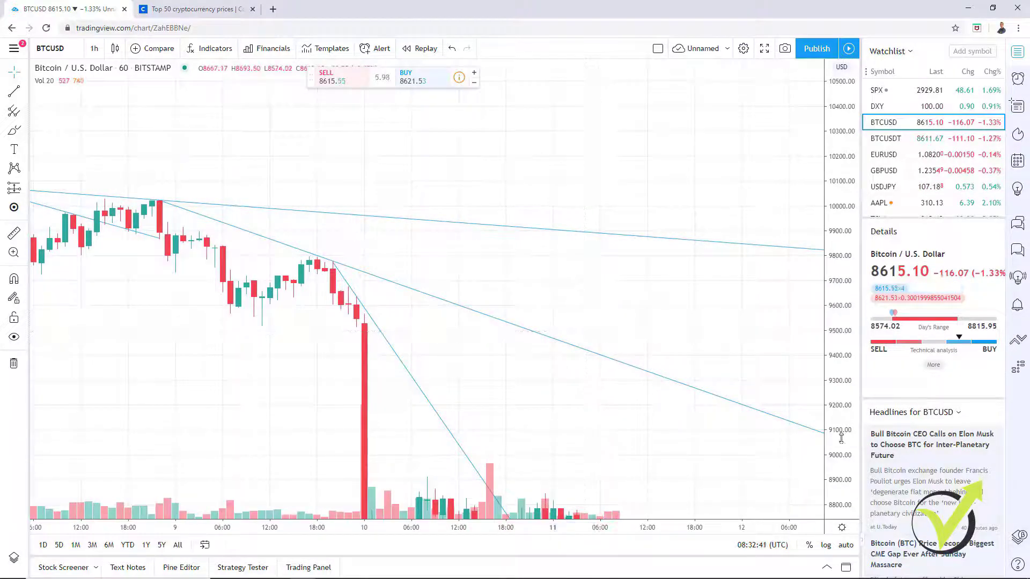
pyautogui.moveTo(842, 440); pyautogui.dragTo(842, 354)
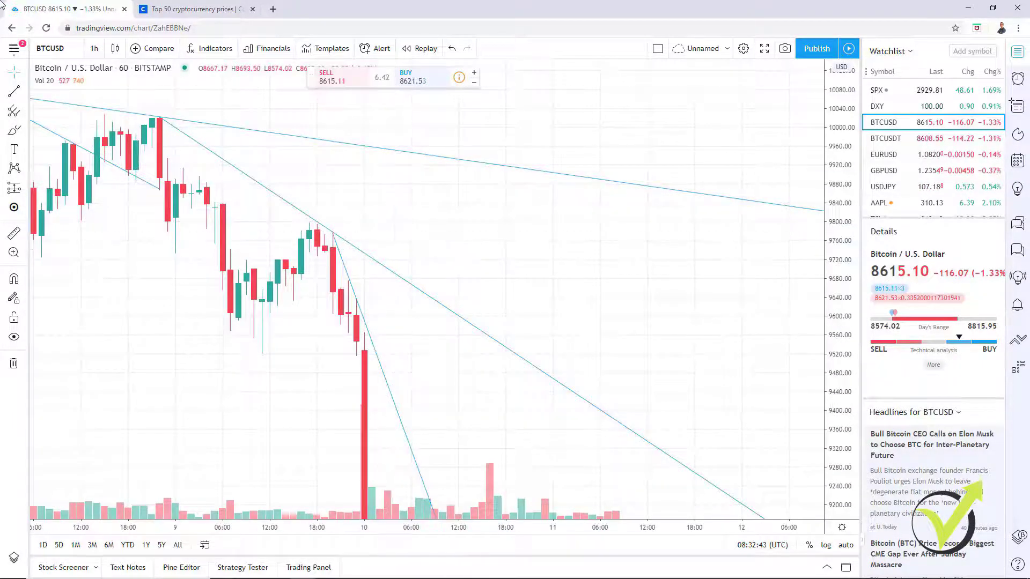
pyautogui.moveTo(499, 246); pyautogui.dragTo(444, 184)
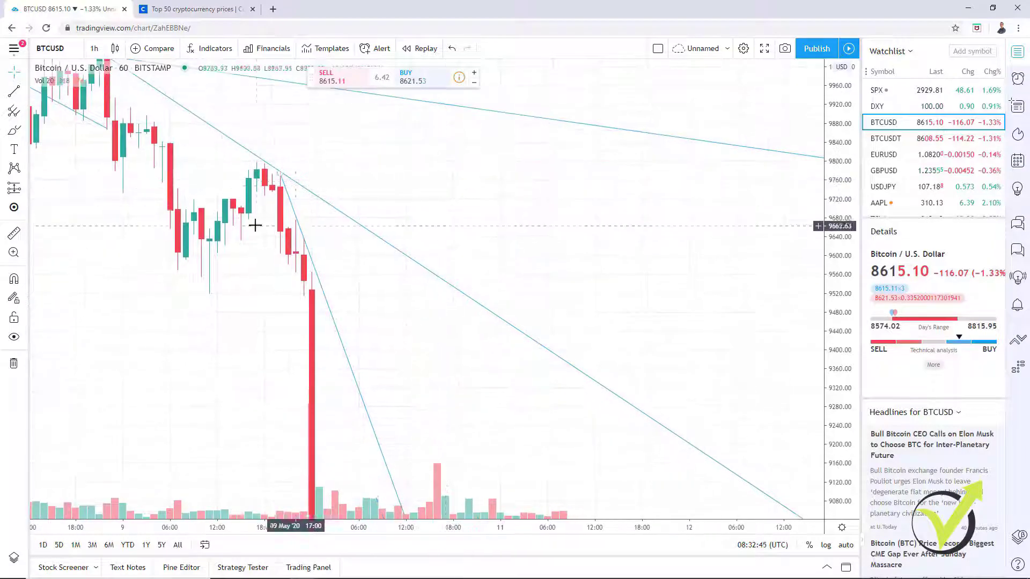
pyautogui.click(280, 169)
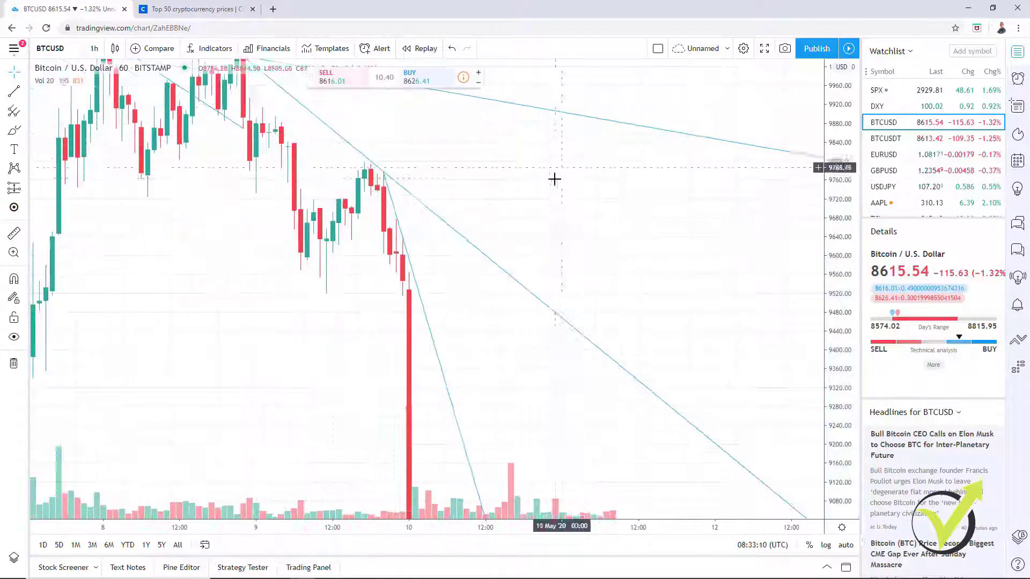
pyautogui.moveTo(840, 181); pyautogui.dragTo(839, 206)
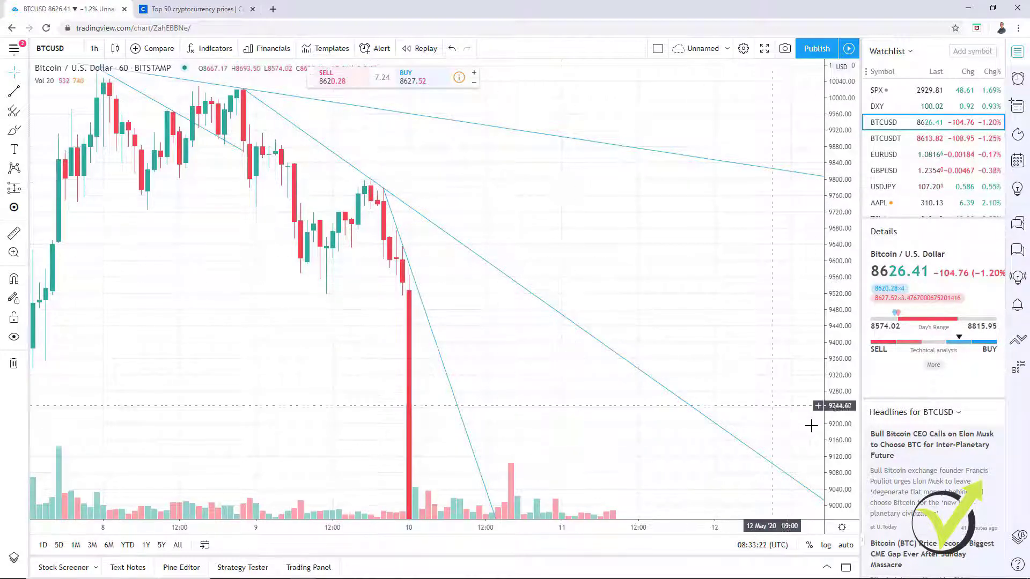
pyautogui.hscroll(5, 591, 292)
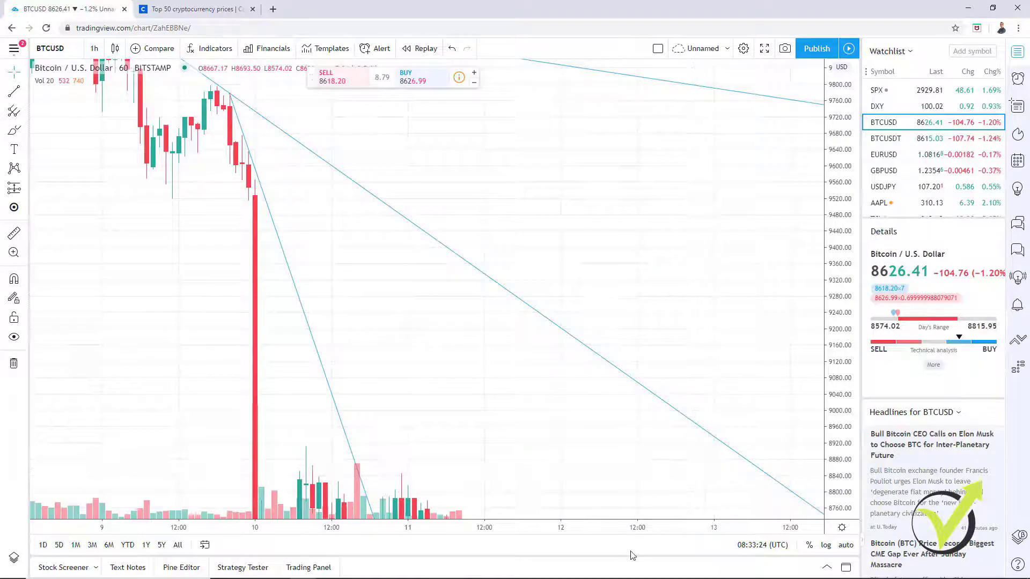
pyautogui.scroll(-3, 750, 449)
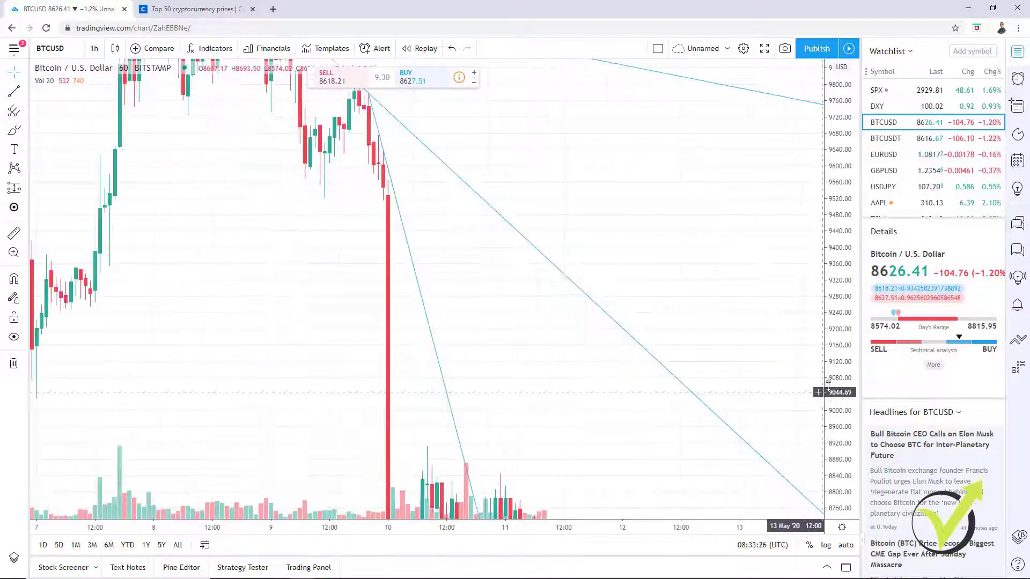
pyautogui.scroll(3, 545, 223)
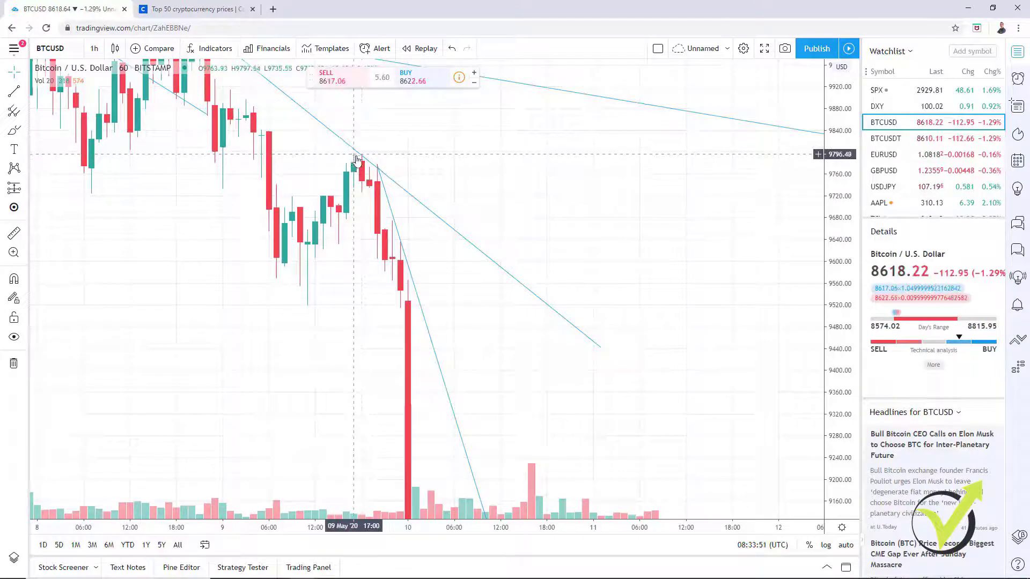
# Fine-tune the 8 May high trendline's right end, then frame the 10 May crash.
pyautogui.moveTo(602, 350); pyautogui.dragTo(594, 354)
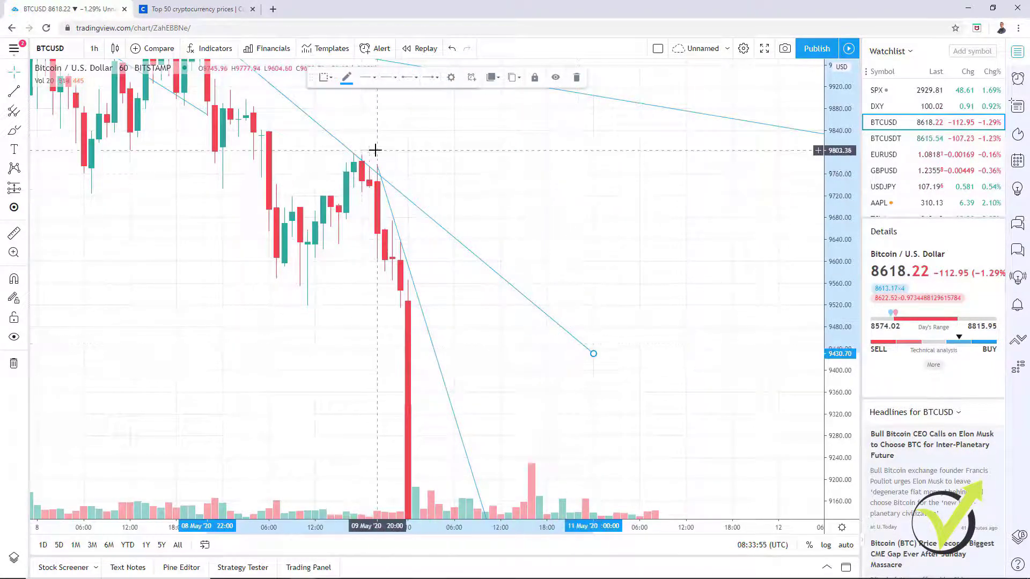
pyautogui.moveTo(595, 355); pyautogui.dragTo(575, 318)
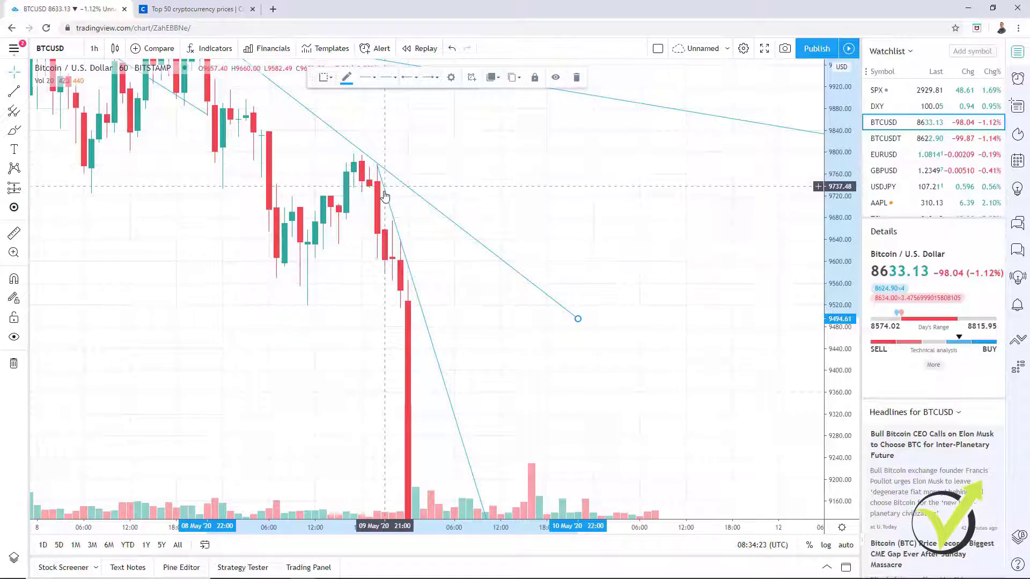
pyautogui.moveTo(841, 354); pyautogui.dragTo(584, 458)
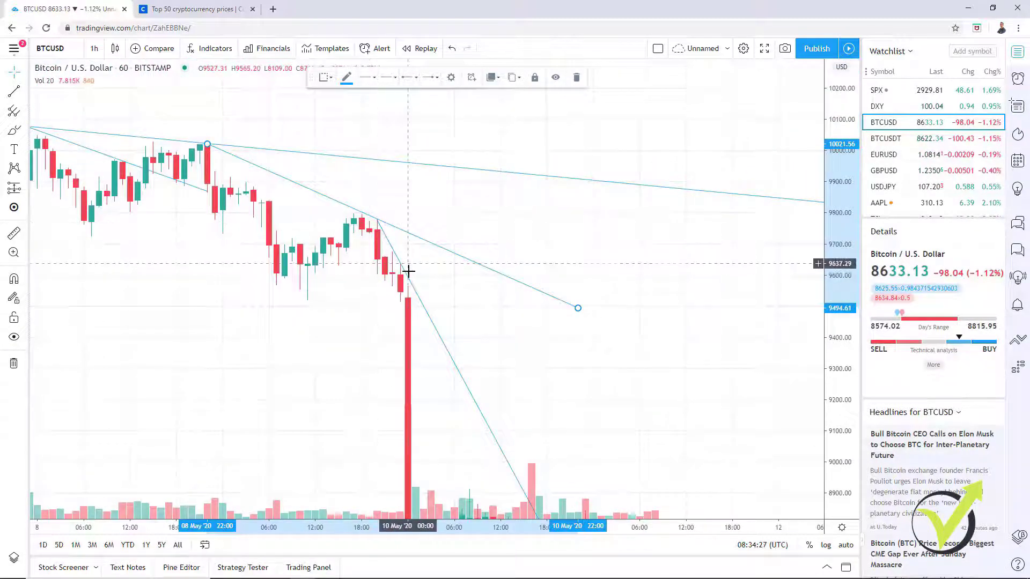
pyautogui.moveTo(529, 402); pyautogui.dragTo(533, 374)
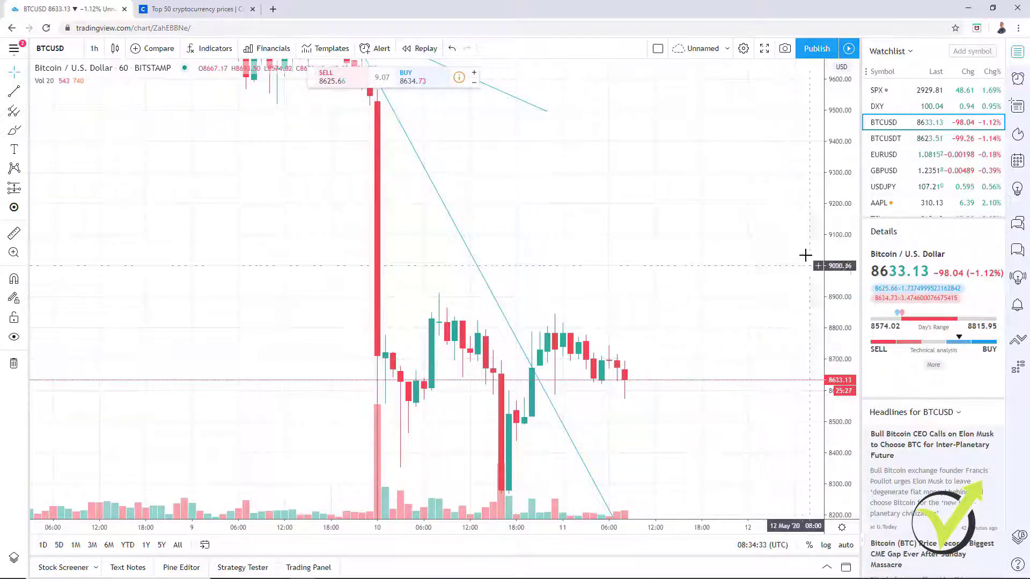
# Compress the price scale so all three May trendlines and the 10 May crash fit.
pyautogui.moveTo(845, 209); pyautogui.dragTo(846, 274)
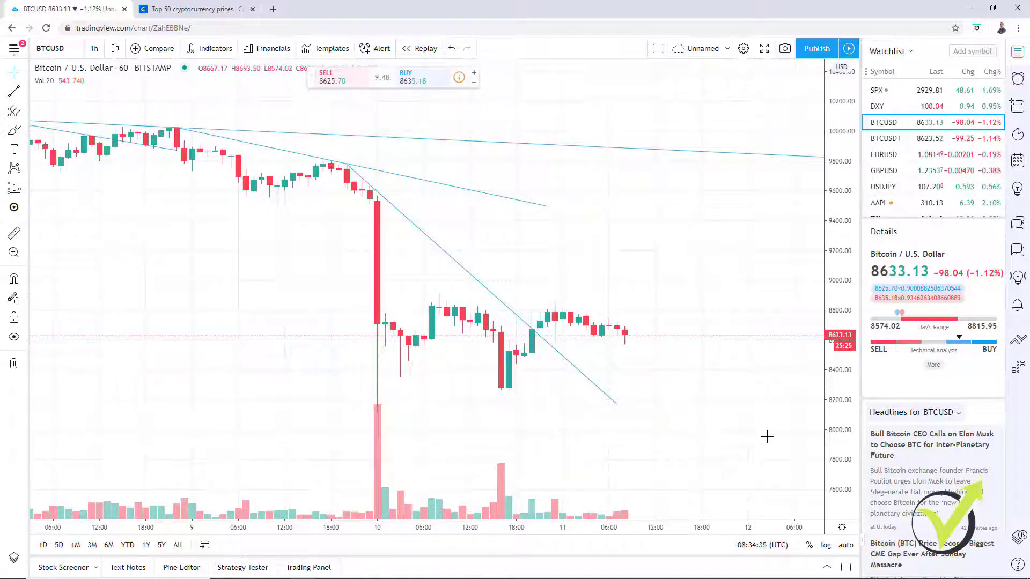
pyautogui.moveTo(611, 453); pyautogui.dragTo(626, 406)
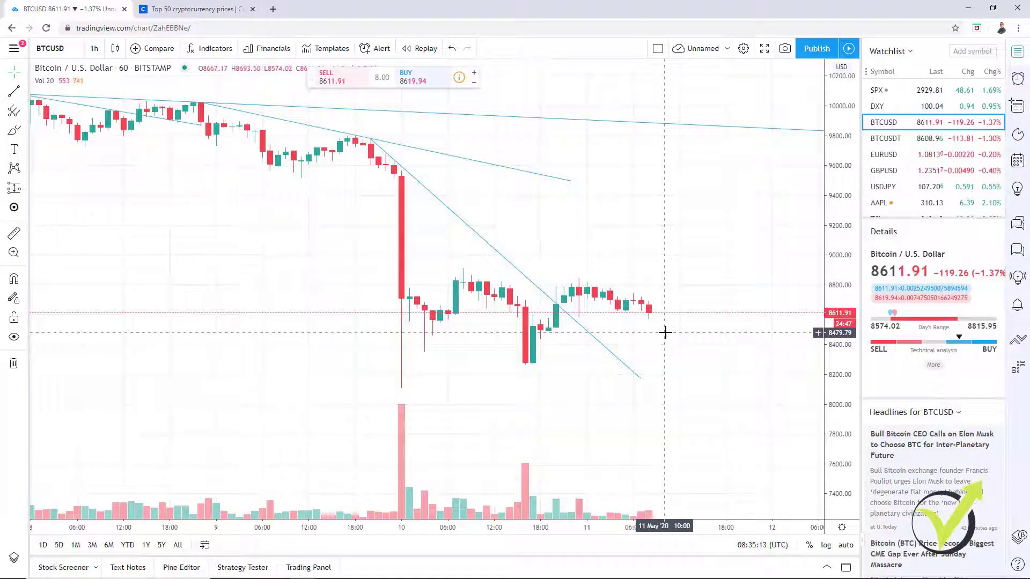
# Move the chart back to 2–15 April, showing the trendlines from the 3 and 7 April highs.
pyautogui.scroll(-3, 665, 333)
pyautogui.moveTo(487, 313)
pyautogui.mouseDown()
pyautogui.moveTo(425, 301)
pyautogui.moveTo(460, 292)
pyautogui.moveTo(474, 315)
pyautogui.mouseUp()
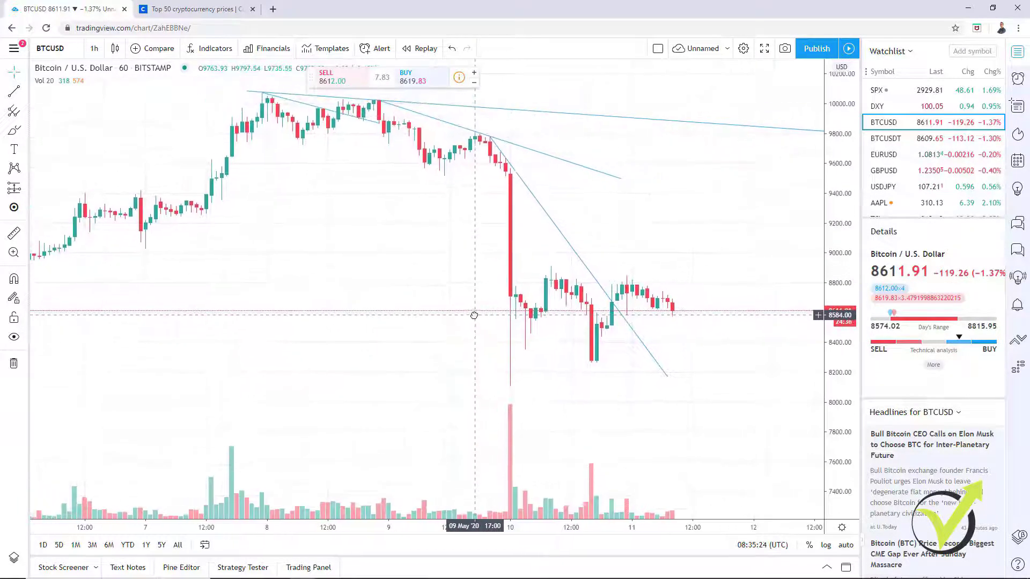
pyautogui.moveTo(276, 323); pyautogui.dragTo(617, 375)
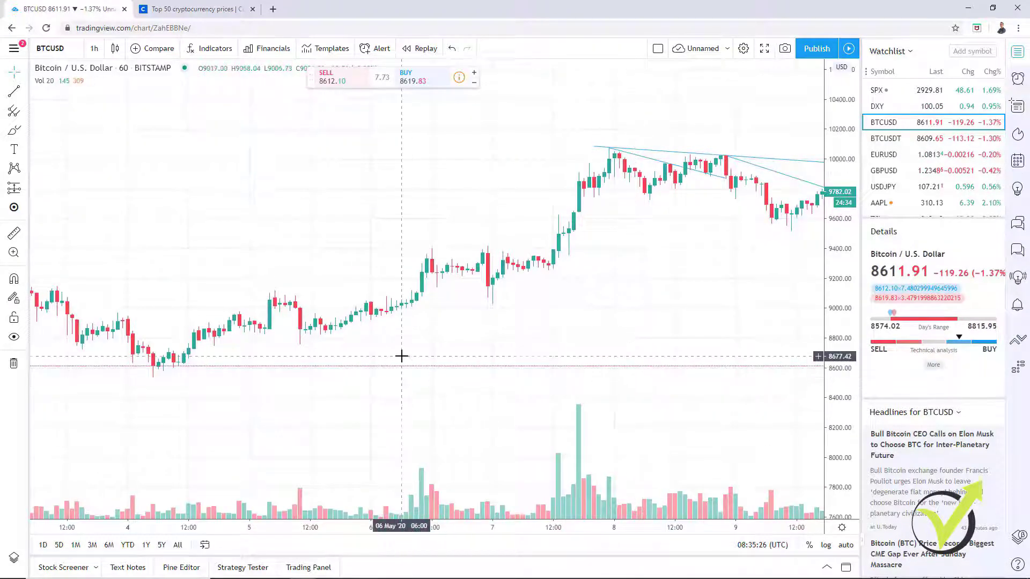
pyautogui.scroll(-3, 403, 354)
pyautogui.moveTo(360, 383); pyautogui.dragTo(295, 324)
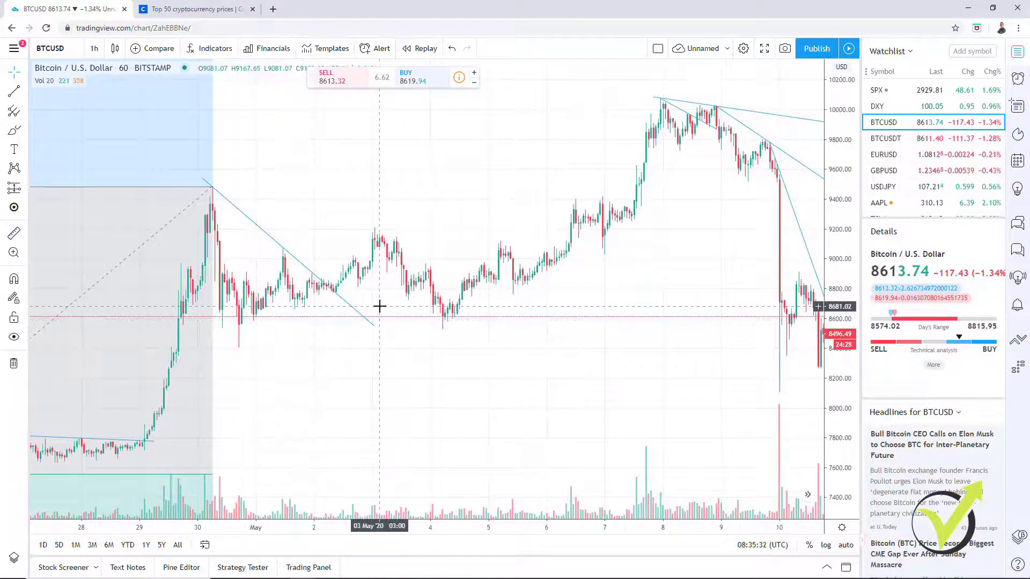
pyautogui.scroll(2, 380, 307)
pyautogui.moveTo(352, 227); pyautogui.dragTo(722, 260)
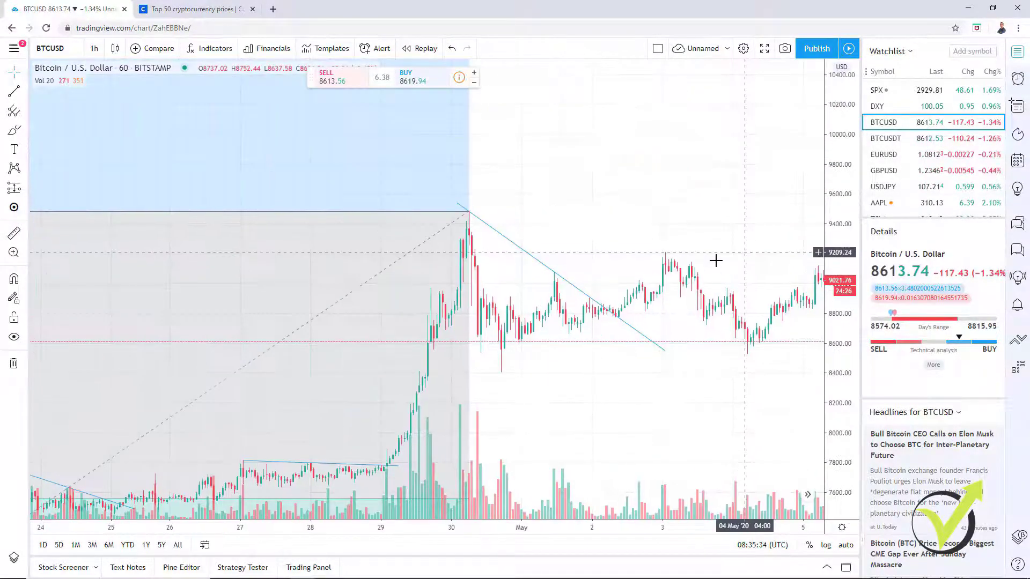
pyautogui.moveTo(473, 382); pyautogui.dragTo(853, 209)
pyautogui.moveTo(263, 291); pyautogui.dragTo(420, 294)
pyautogui.moveTo(126, 253); pyautogui.dragTo(549, 165)
pyautogui.moveTo(342, 326); pyautogui.dragTo(604, 281)
# Zoom in and center the chart on the 1–7 April trendline.
pyautogui.scroll(3, 464, 301)
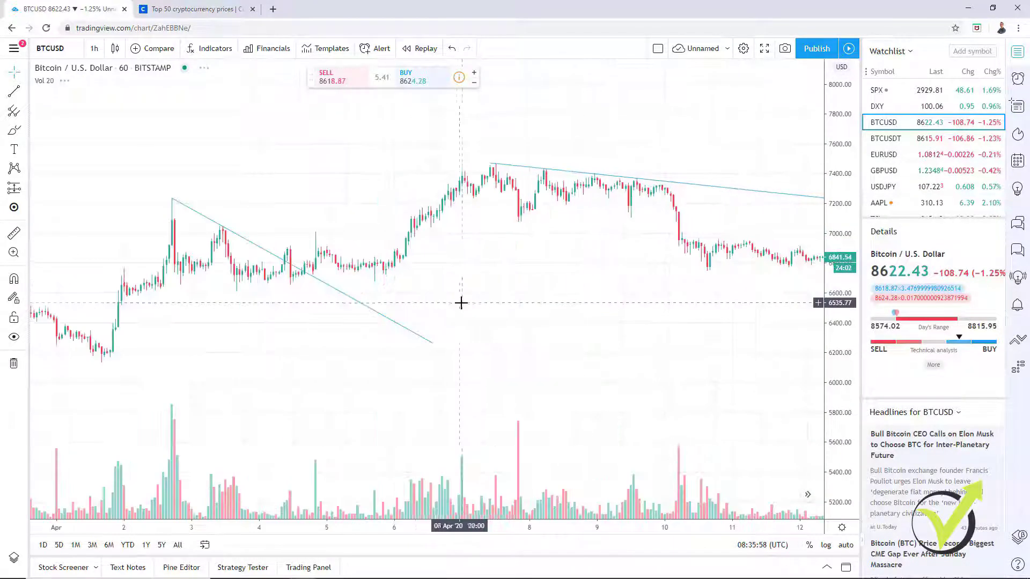
pyautogui.moveTo(241, 362); pyautogui.dragTo(448, 359)
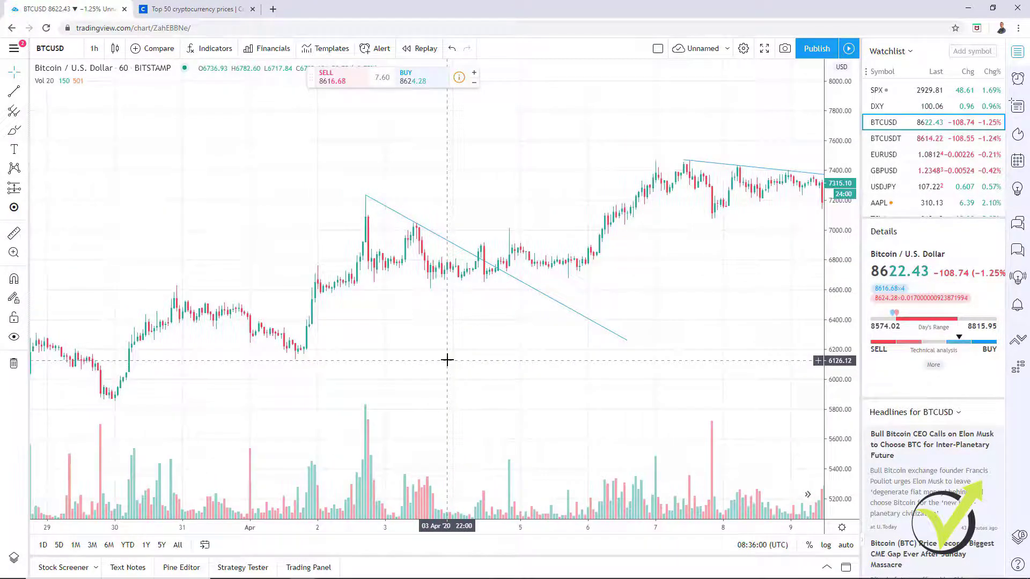
pyautogui.moveTo(841, 365); pyautogui.dragTo(840, 394)
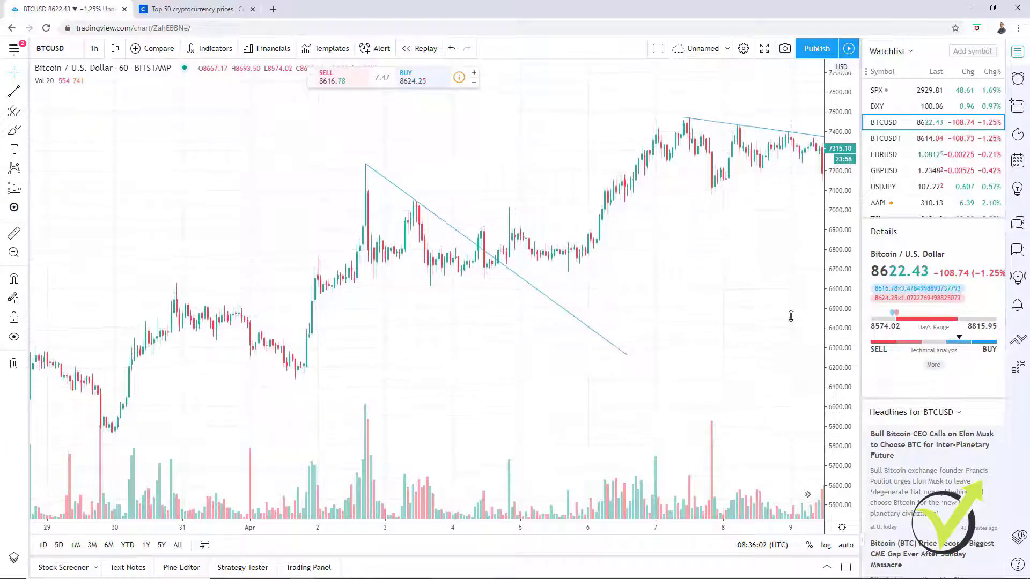
pyautogui.scroll(4, 651, 393)
pyautogui.moveTo(554, 369); pyautogui.dragTo(783, 379)
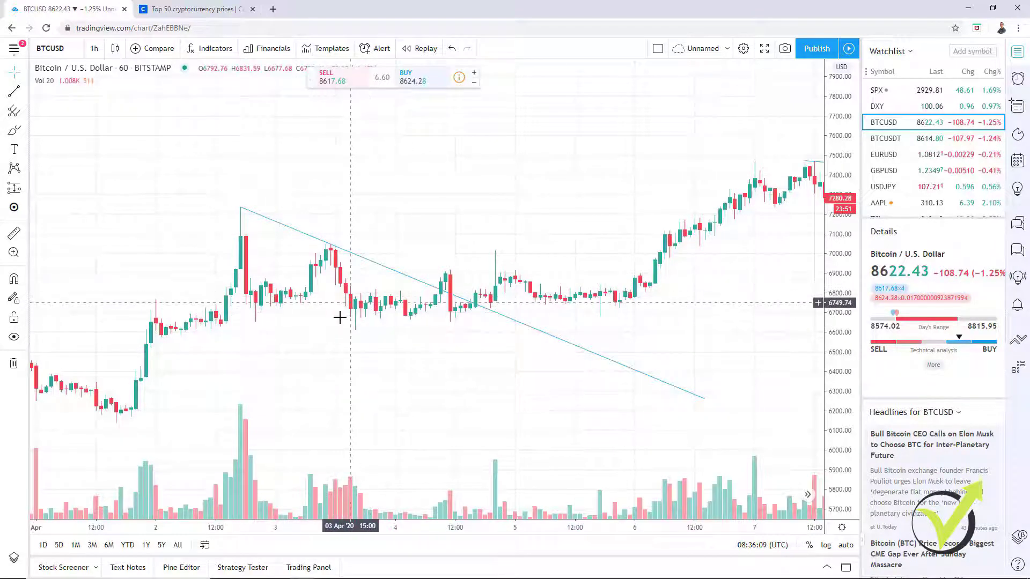
# Draw a trend line from the 3 April high to 4 April near 6,500, then delete it.
pyautogui.click(16, 91)
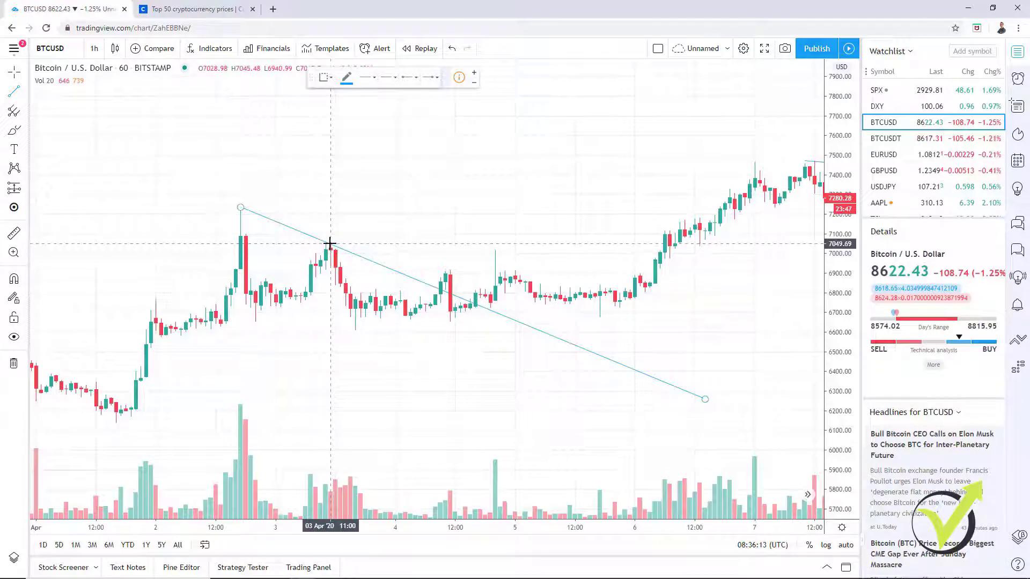
pyautogui.click(345, 259)
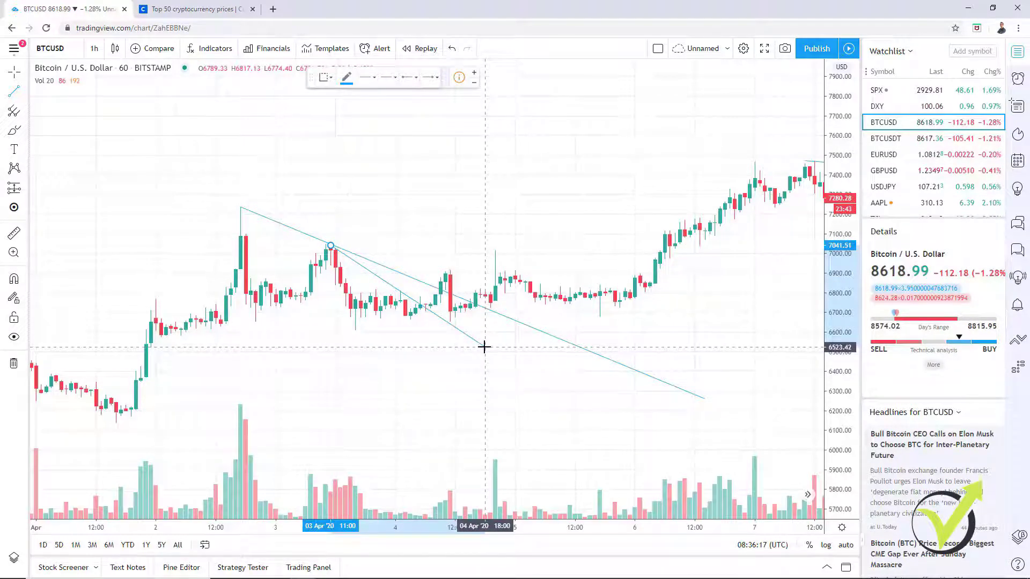
pyautogui.click(485, 347)
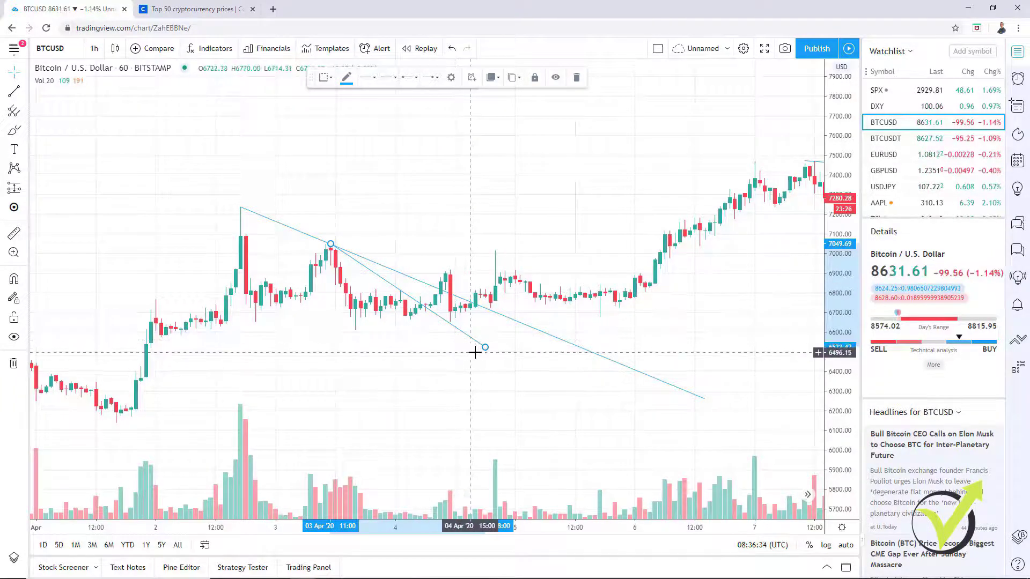
pyautogui.press('Delete')
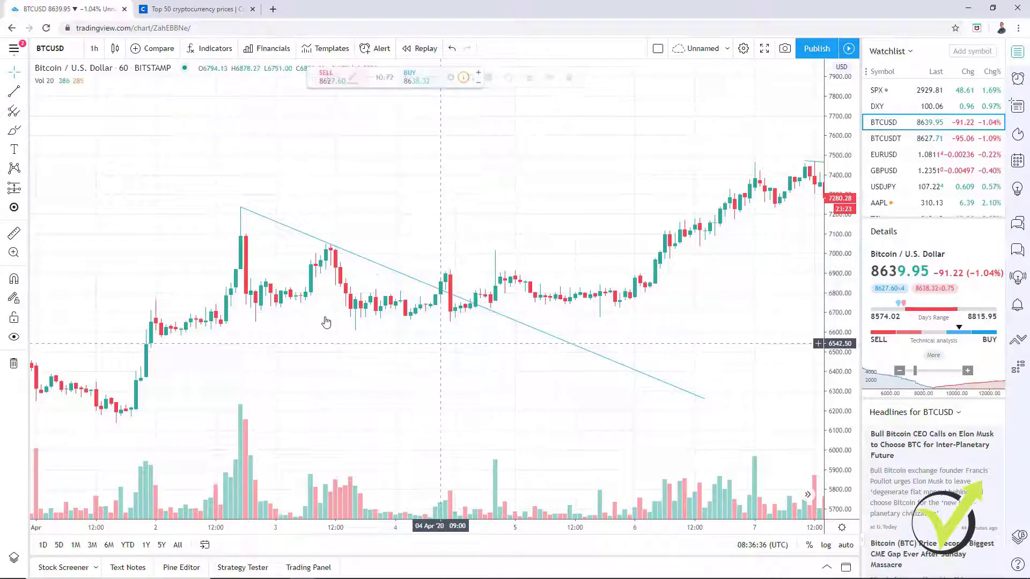
# Pan back to 17–28 March and compress the price scale to review the March trendline.
pyautogui.moveTo(378, 294); pyautogui.dragTo(683, 301)
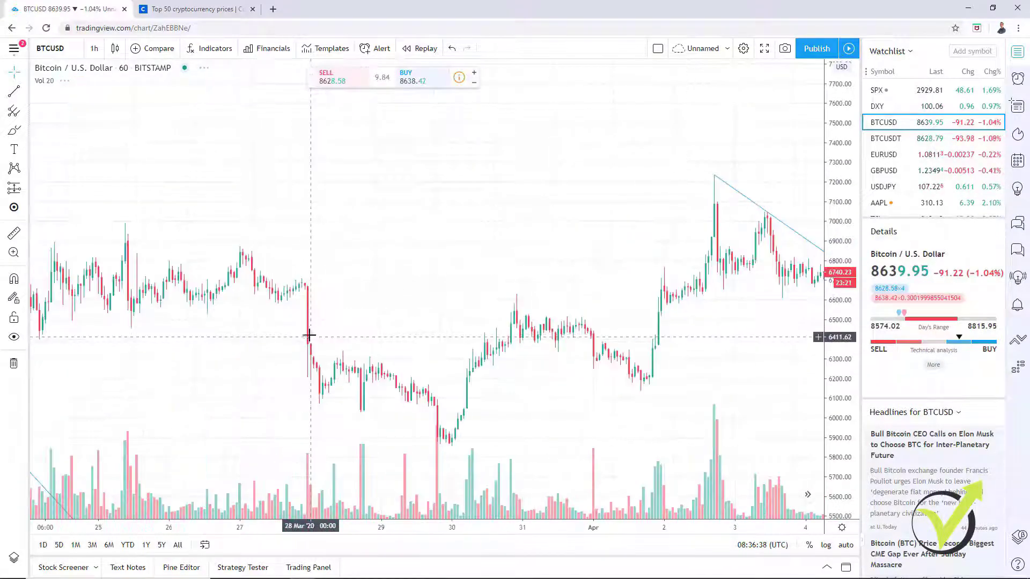
pyautogui.moveTo(322, 338); pyautogui.dragTo(542, 372)
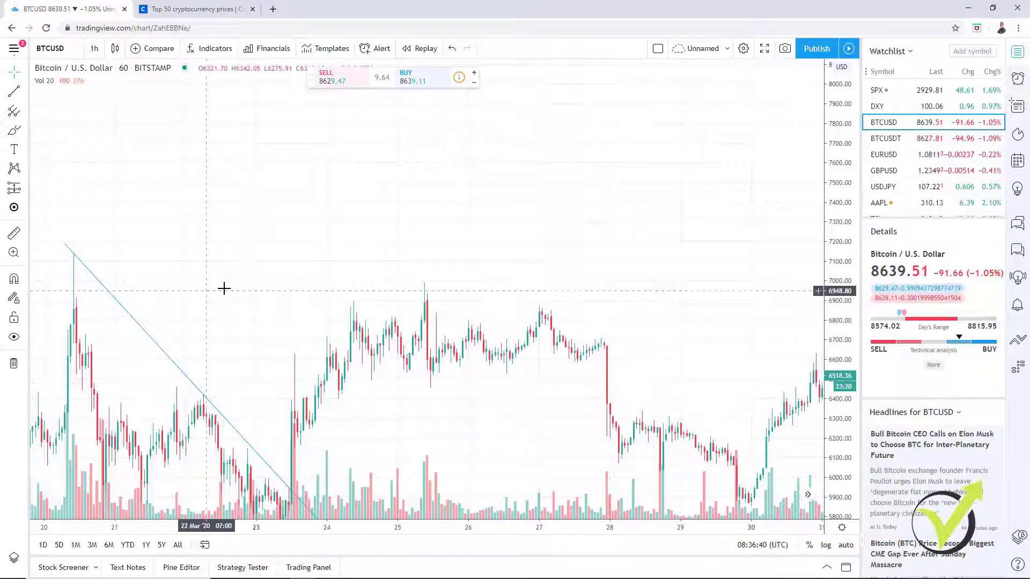
pyautogui.moveTo(207, 291); pyautogui.dragTo(305, 158)
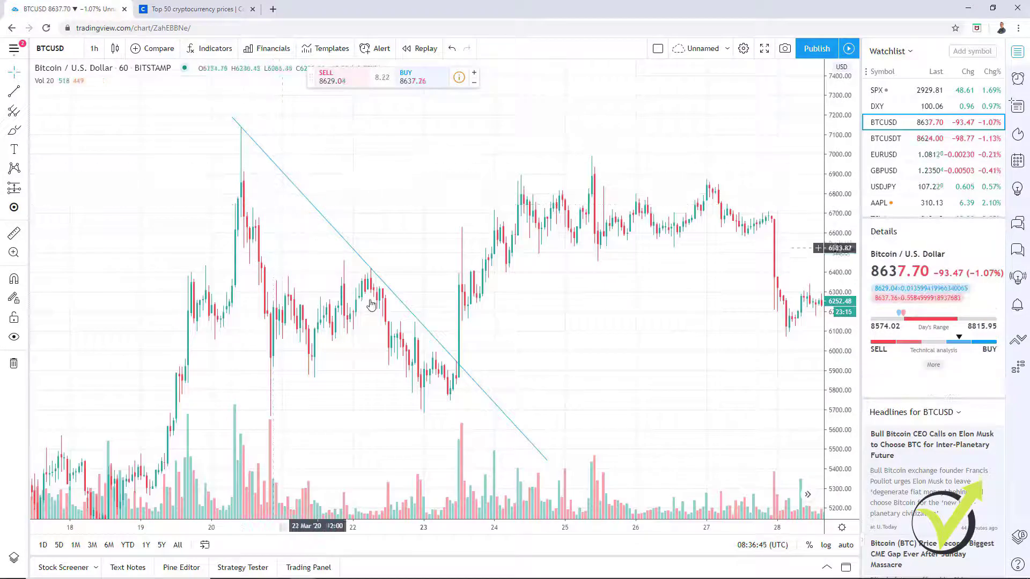
pyautogui.moveTo(837, 234); pyautogui.dragTo(837, 284)
pyautogui.moveTo(227, 316); pyautogui.dragTo(459, 235)
pyautogui.moveTo(190, 357); pyautogui.dragTo(520, 304)
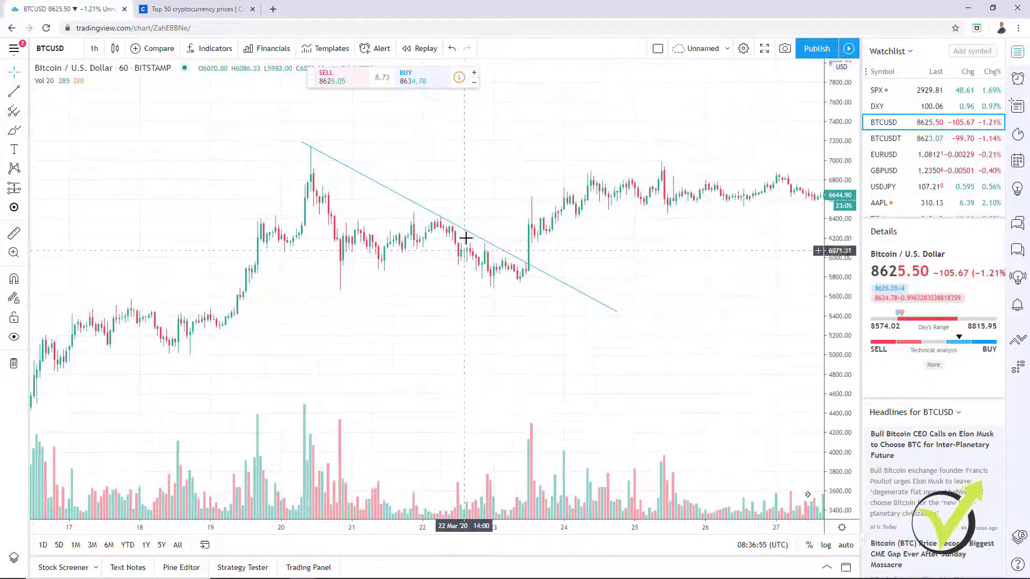
pyautogui.moveTo(713, 248); pyautogui.dragTo(377, 242)
# Move forward to 7–22 April and stretch the price scale around the 7 April trendline.
pyautogui.moveTo(616, 248); pyautogui.dragTo(317, 375)
pyautogui.moveTo(710, 356); pyautogui.dragTo(184, 281)
pyautogui.scroll(-3, 317, 253)
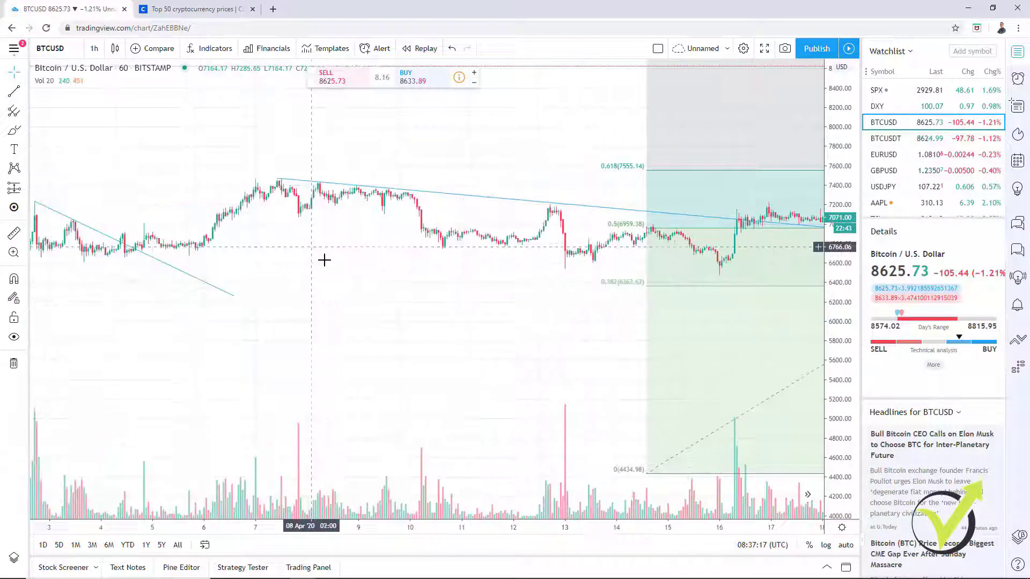
pyautogui.scroll(-2, 604, 406)
pyautogui.moveTo(605, 406); pyautogui.dragTo(413, 394)
pyautogui.scroll(4, 407, 343)
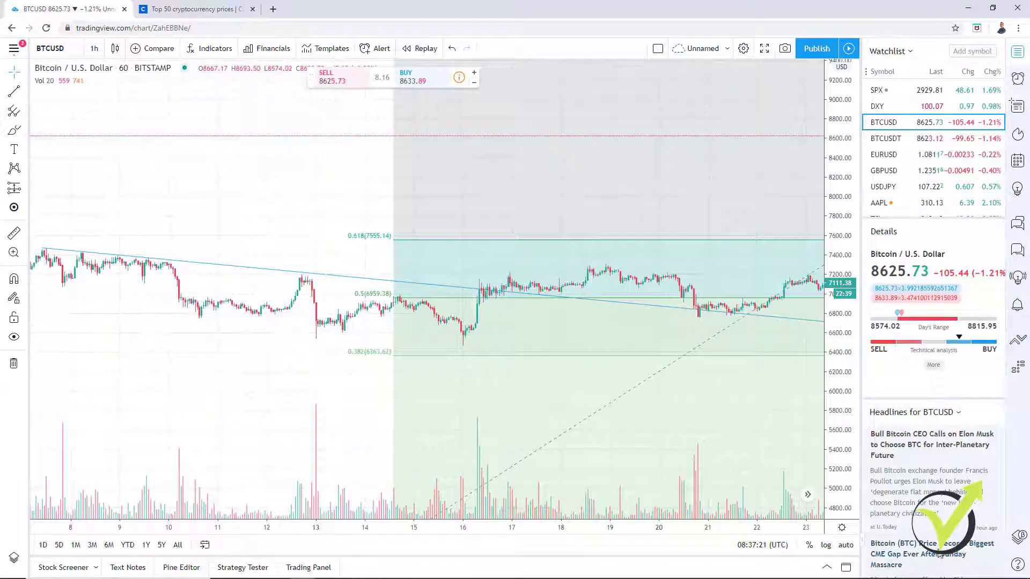
pyautogui.moveTo(835, 450); pyautogui.dragTo(835, 333)
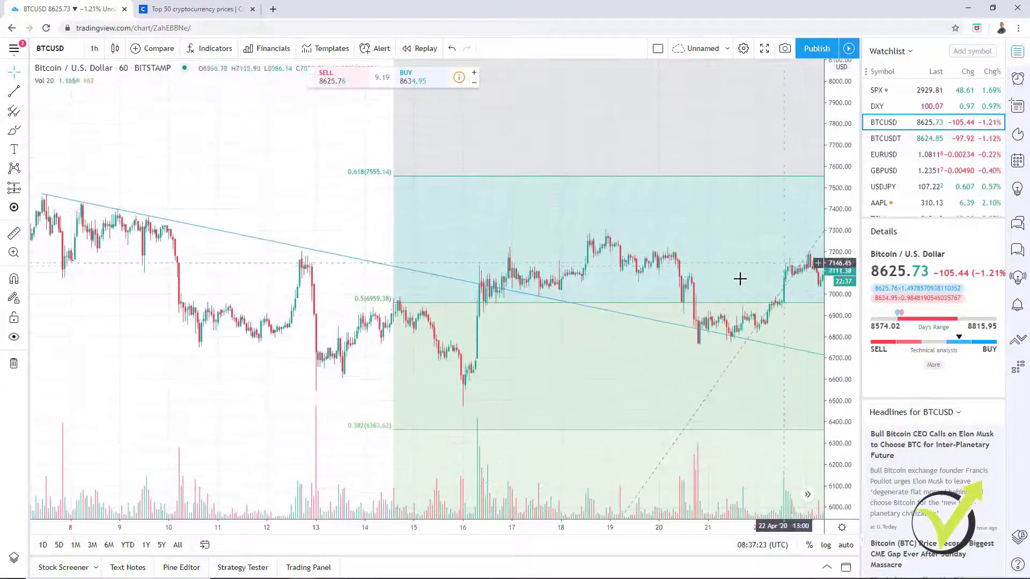
pyautogui.moveTo(214, 438); pyautogui.dragTo(239, 430)
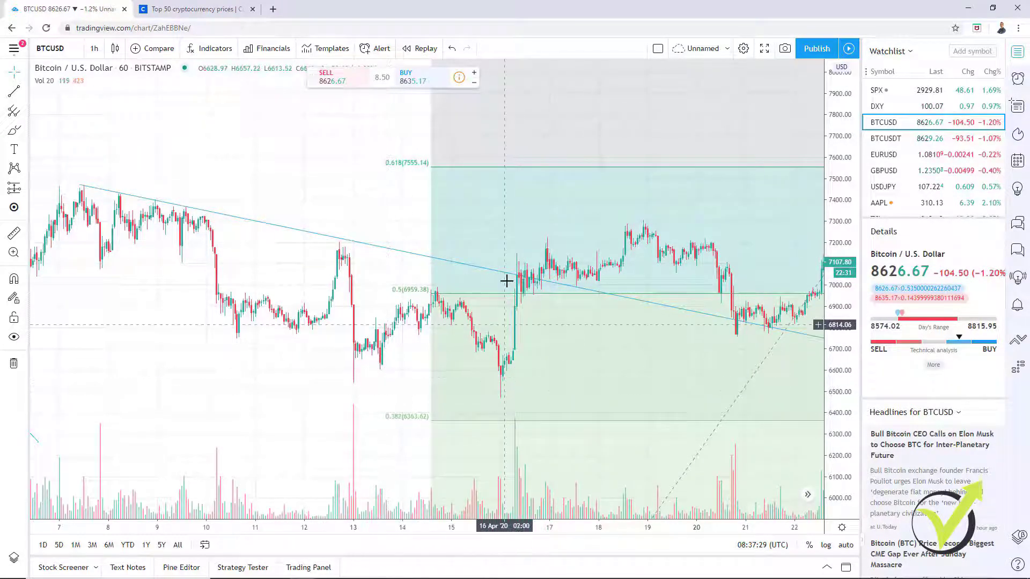
# Draw two descending trend lines from the 9 April swing highs down to about 7,070 on 12 April.
pyautogui.click(11, 92)
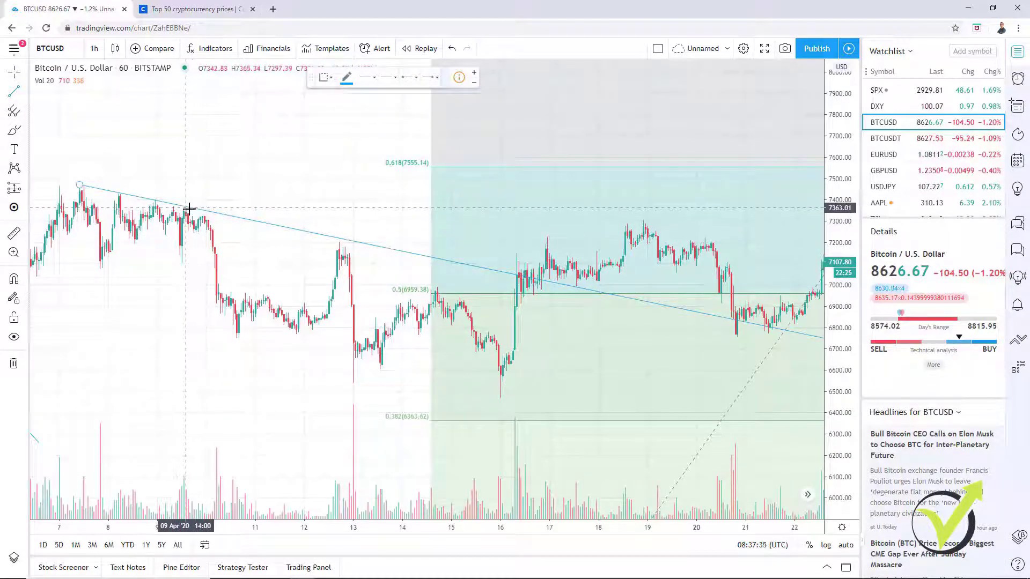
pyautogui.click(186, 207)
pyautogui.click(322, 270)
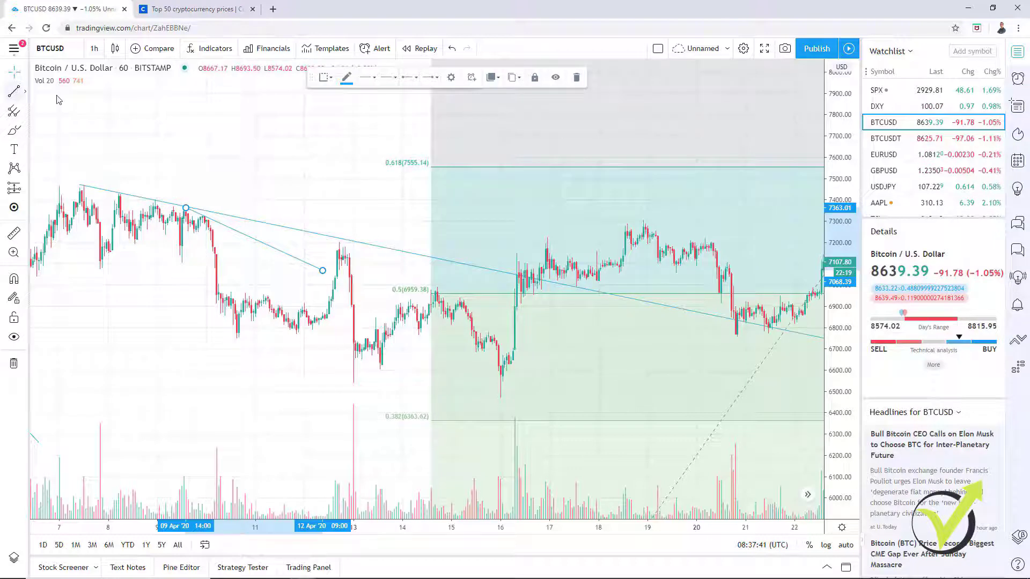
pyautogui.click(16, 92)
pyautogui.click(204, 217)
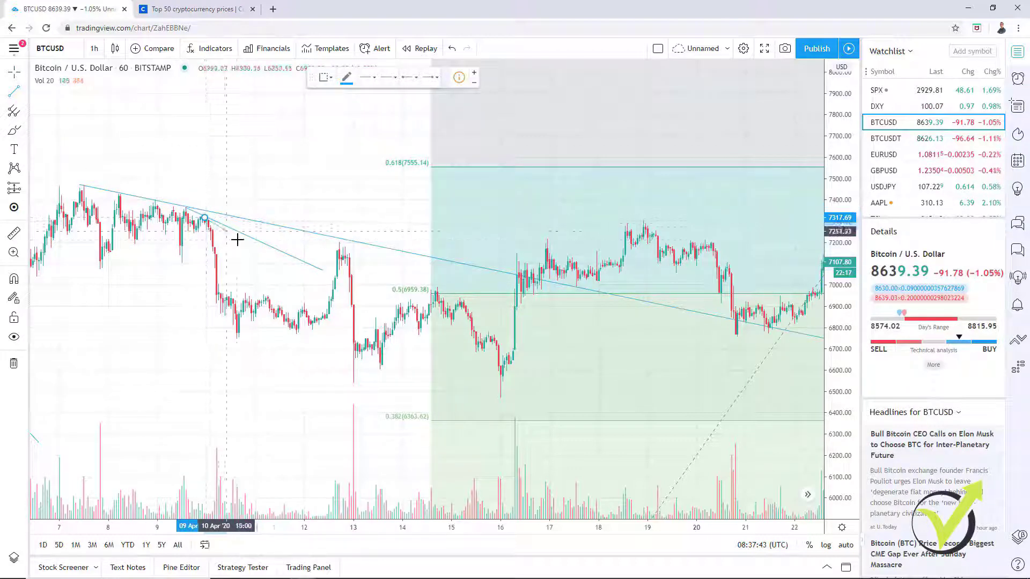
pyautogui.click(307, 280)
# Move the steeper line's lower end down near 6,900 and anchor another line at the 10 April high.
pyautogui.scroll(2, 195, 264)
pyautogui.moveTo(258, 241); pyautogui.dragTo(288, 267)
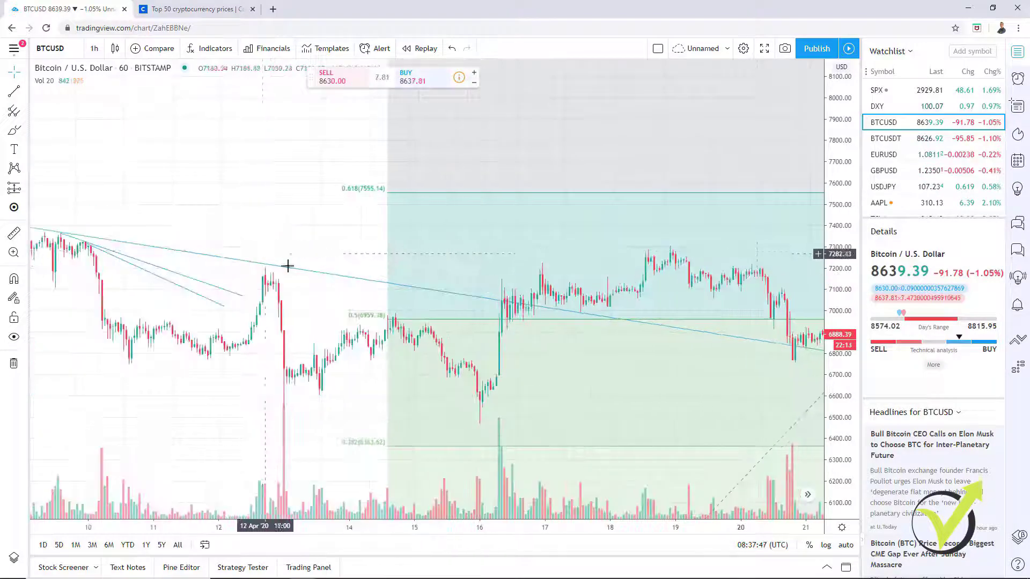
pyautogui.doubleClick(854, 442)
pyautogui.moveTo(250, 157); pyautogui.dragTo(616, 259)
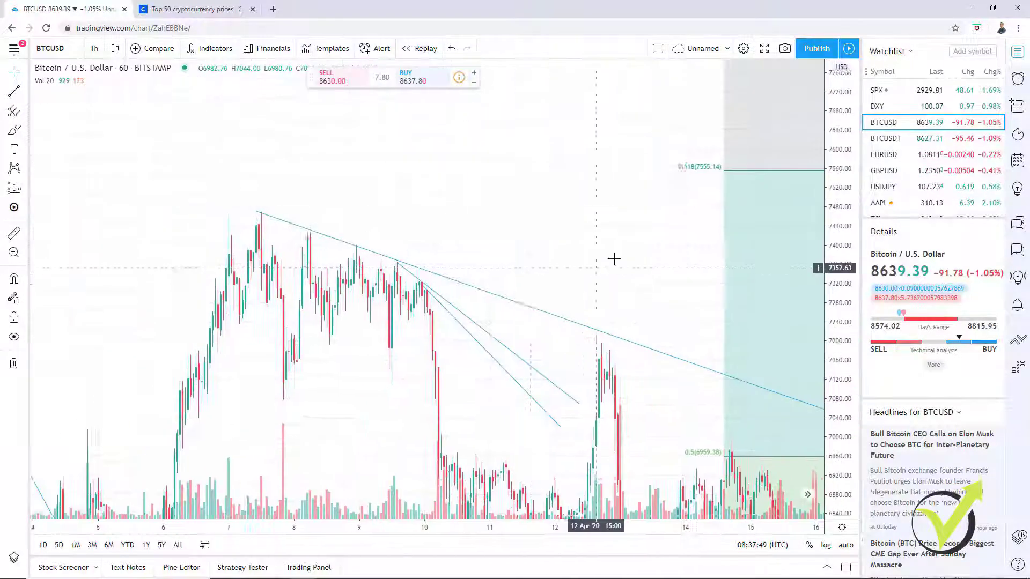
pyautogui.scroll(2, 488, 191)
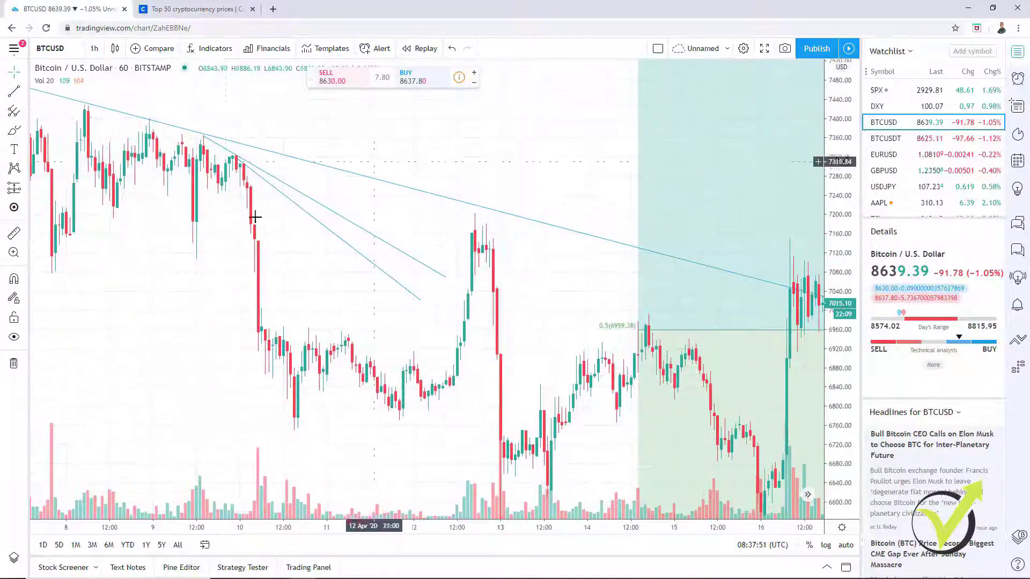
pyautogui.click(238, 157)
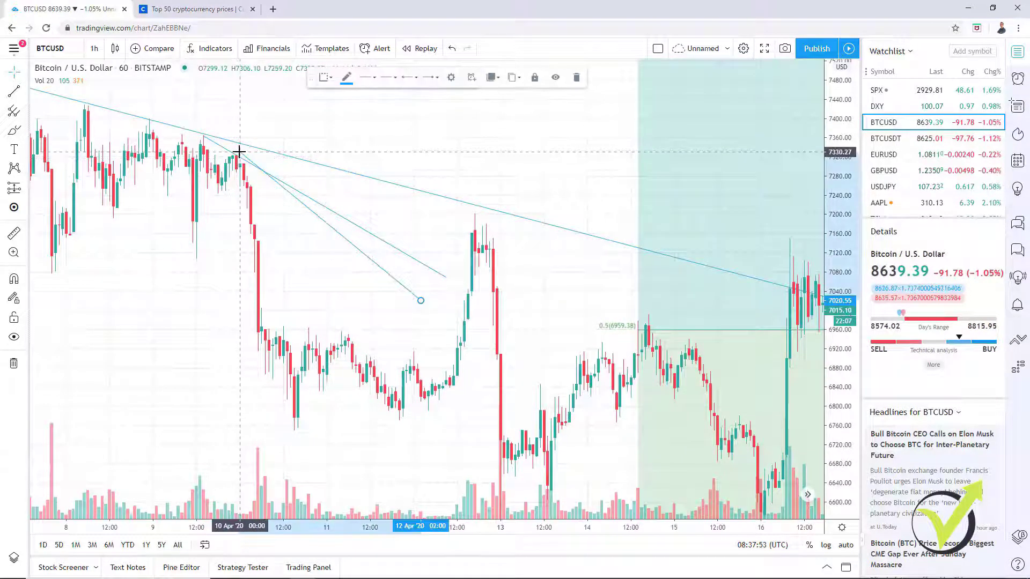
pyautogui.moveTo(421, 301); pyautogui.dragTo(435, 357)
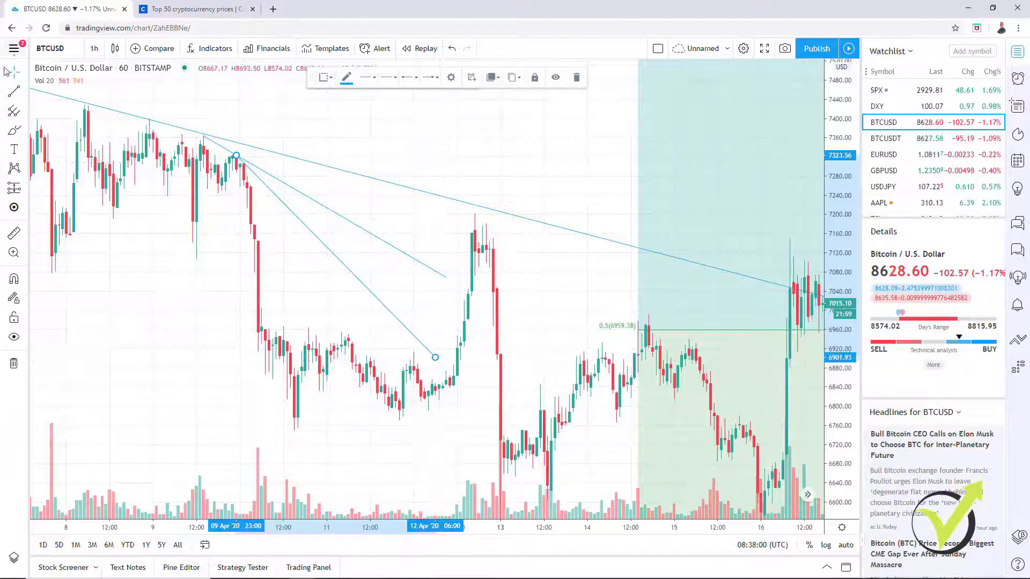
pyautogui.click(14, 90)
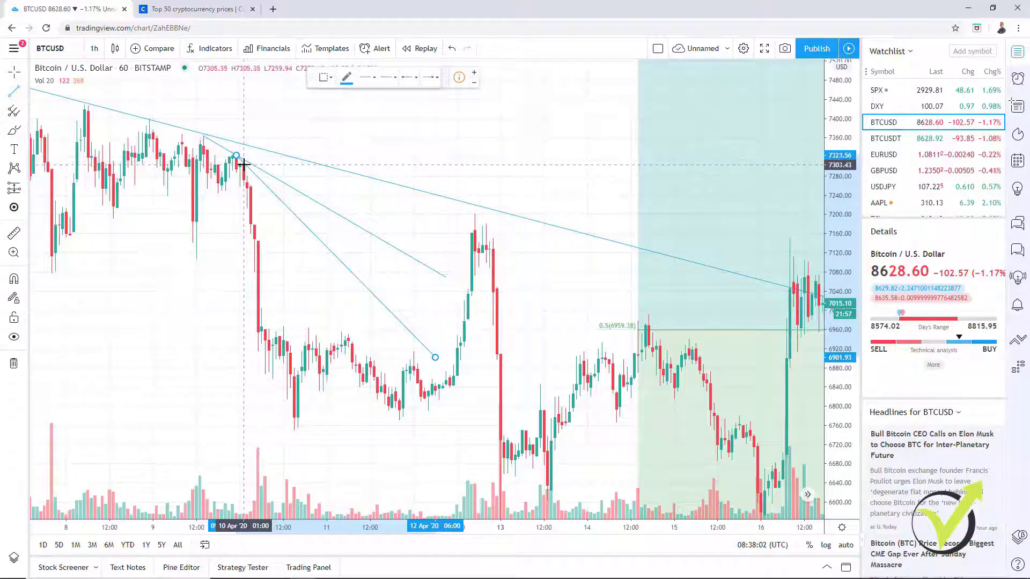
pyautogui.click(244, 165)
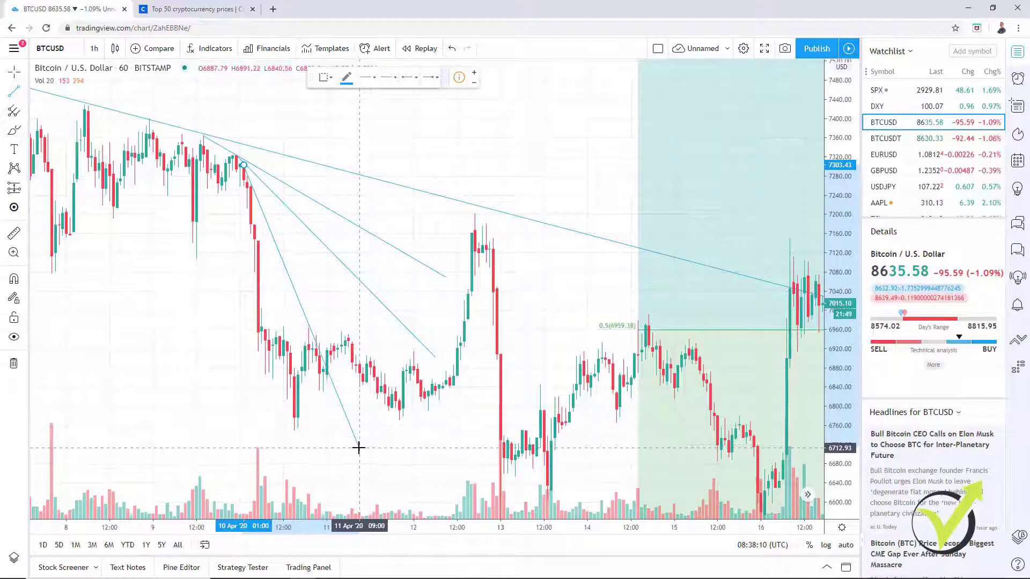
# Raise the steepest April fan line's lower end to about 6,730 on 11 April.
pyautogui.moveTo(177, 268)
pyautogui.mouseDown()
pyautogui.moveTo(554, 260)
pyautogui.moveTo(697, 278)
pyautogui.moveTo(666, 260)
pyautogui.mouseUp()
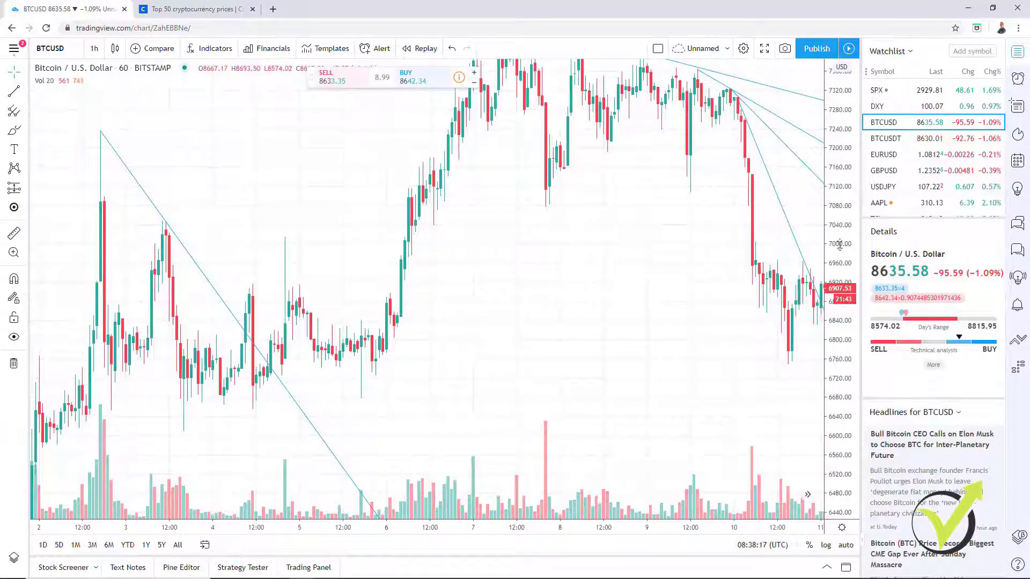
pyautogui.scroll(5, 841, 321)
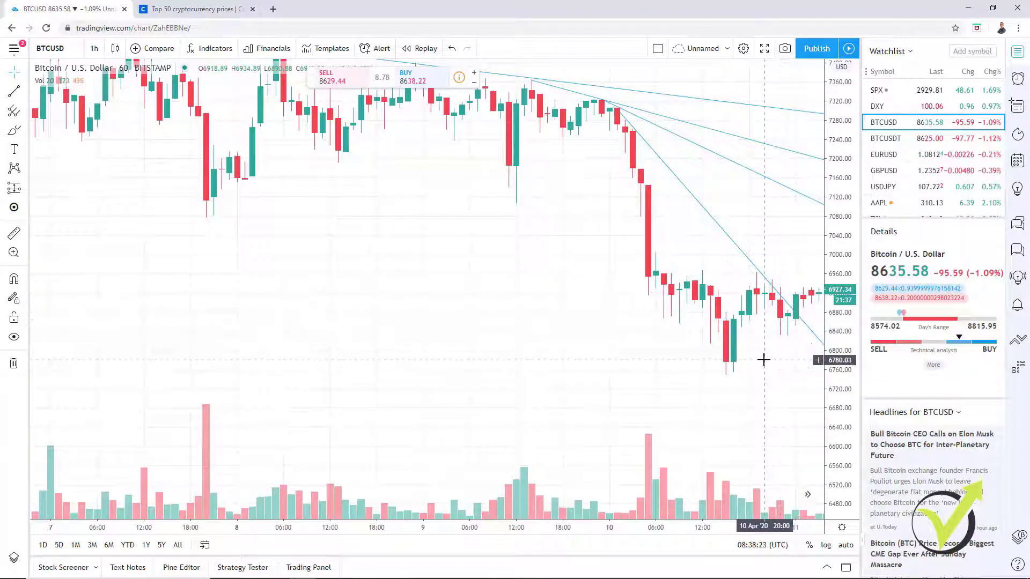
pyautogui.moveTo(764, 359); pyautogui.dragTo(579, 424)
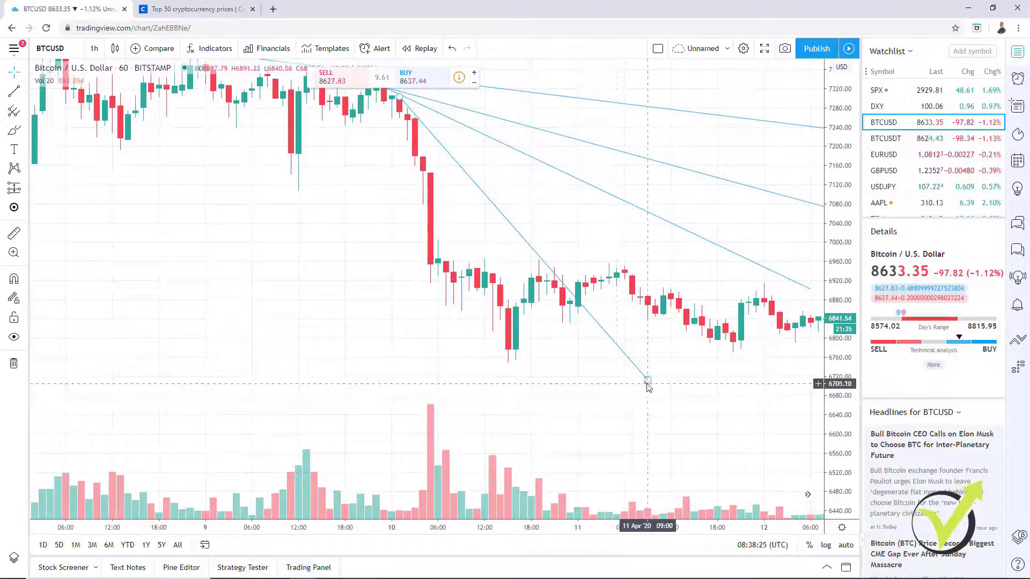
pyautogui.moveTo(648, 381); pyautogui.dragTo(654, 372)
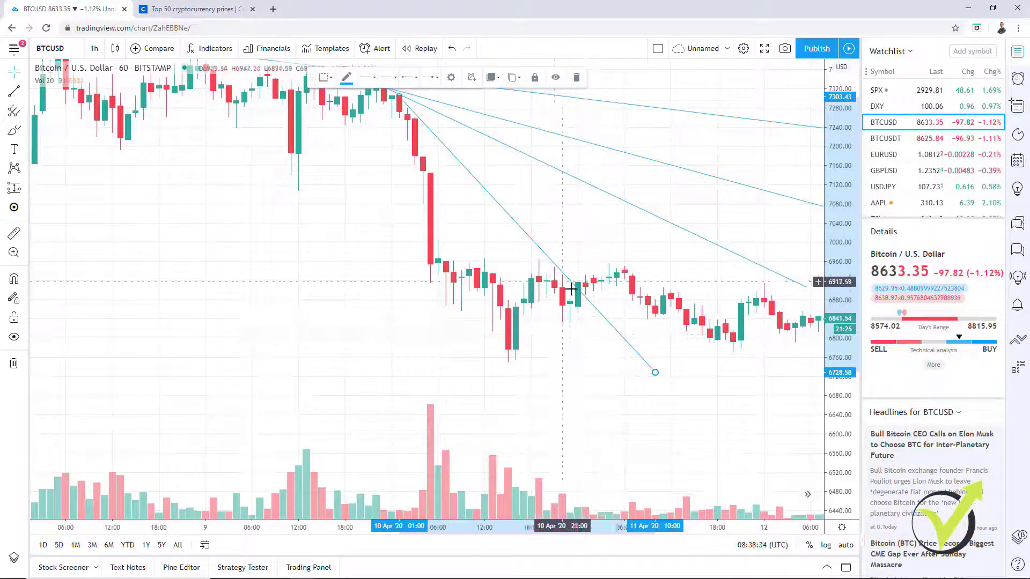
pyautogui.moveTo(717, 382); pyautogui.dragTo(548, 426)
pyautogui.scroll(-5, 547, 426)
pyautogui.scroll(-3, 496, 308)
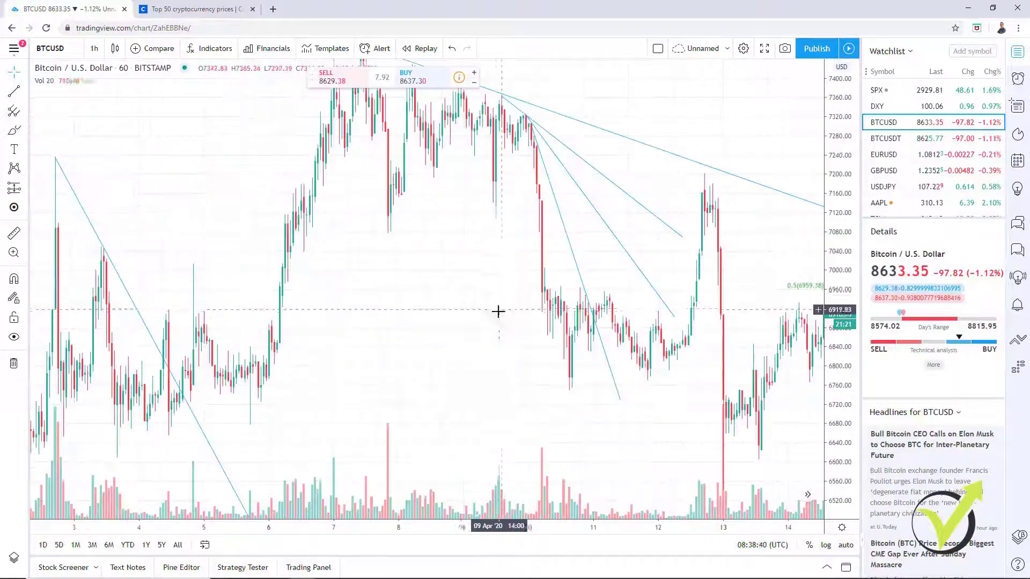
pyautogui.moveTo(827, 193); pyautogui.dragTo(829, 284)
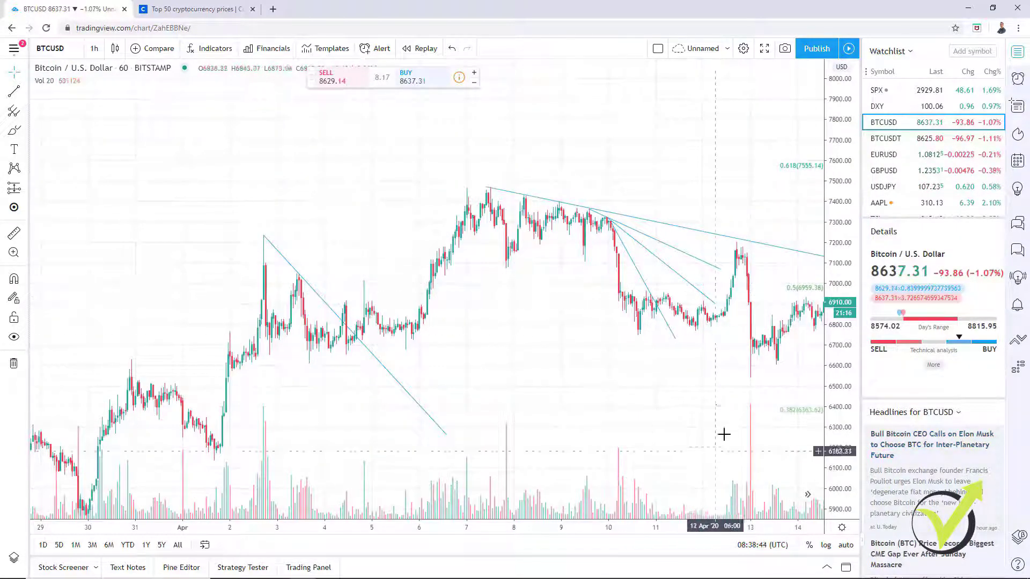
# Pan forward to 3–18 May and fit the price scale to the 10,000 high and its trendlines.
pyautogui.moveTo(649, 347); pyautogui.dragTo(117, 308)
pyautogui.scroll(-2, 384, 393)
pyautogui.moveTo(368, 403); pyautogui.dragTo(32, 451)
pyautogui.scroll(2, 691, 156)
pyautogui.moveTo(692, 156); pyautogui.dragTo(485, 421)
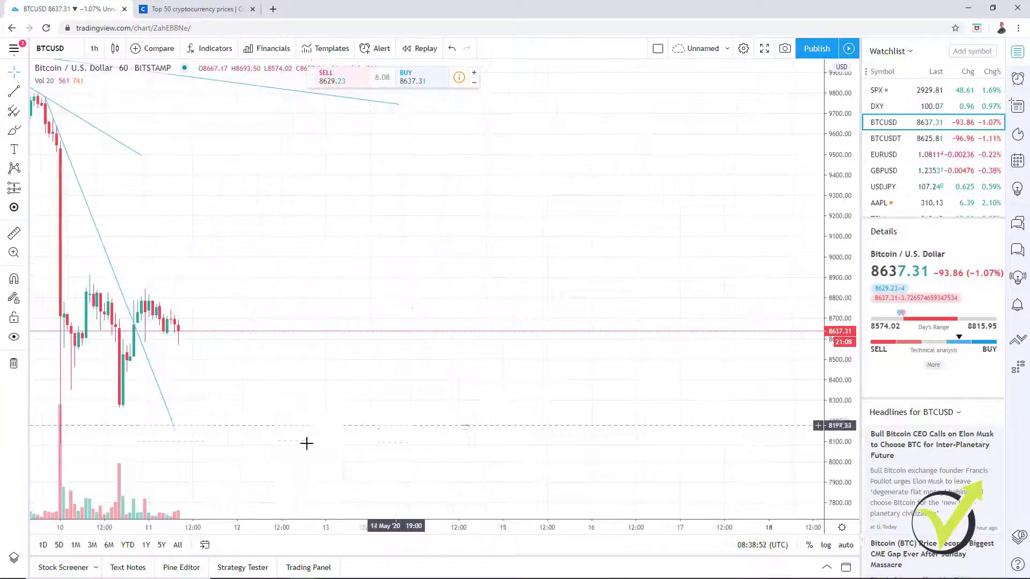
pyautogui.scroll(2, 329, 409)
pyautogui.moveTo(329, 409); pyautogui.dragTo(658, 373)
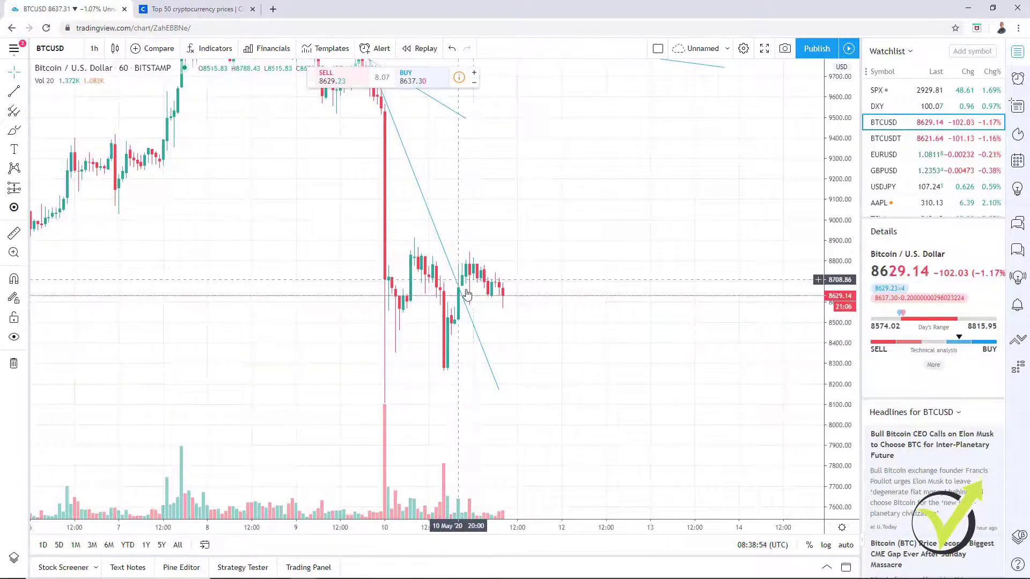
pyautogui.moveTo(840, 202); pyautogui.dragTo(800, 349)
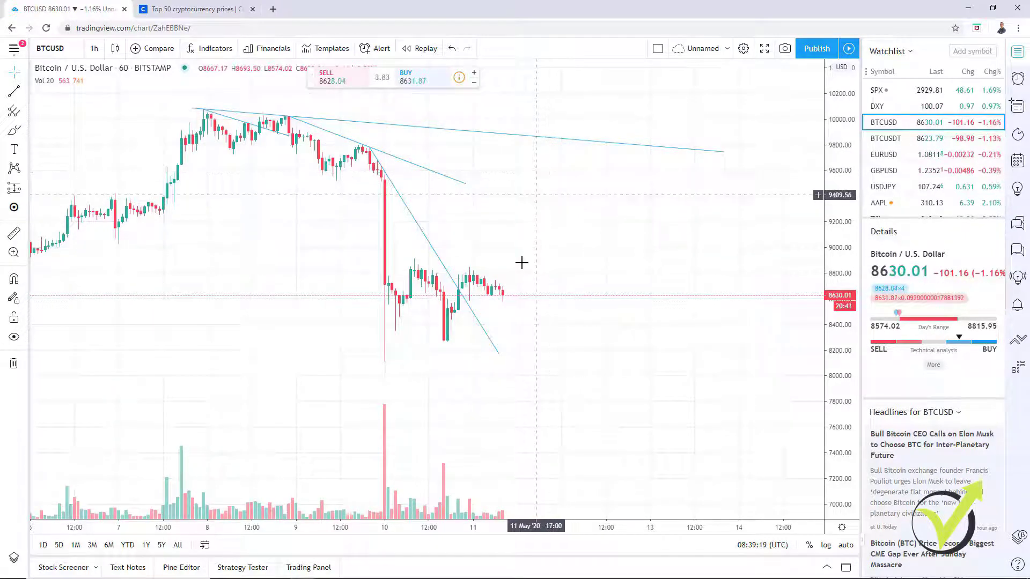
pyautogui.scroll(-2, 676, 340)
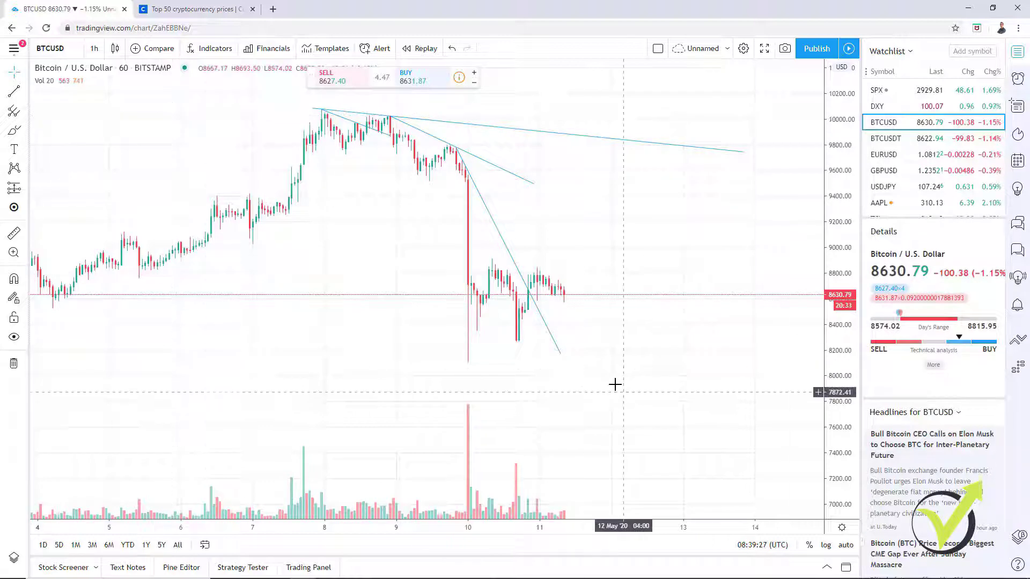
pyautogui.click(95, 50)
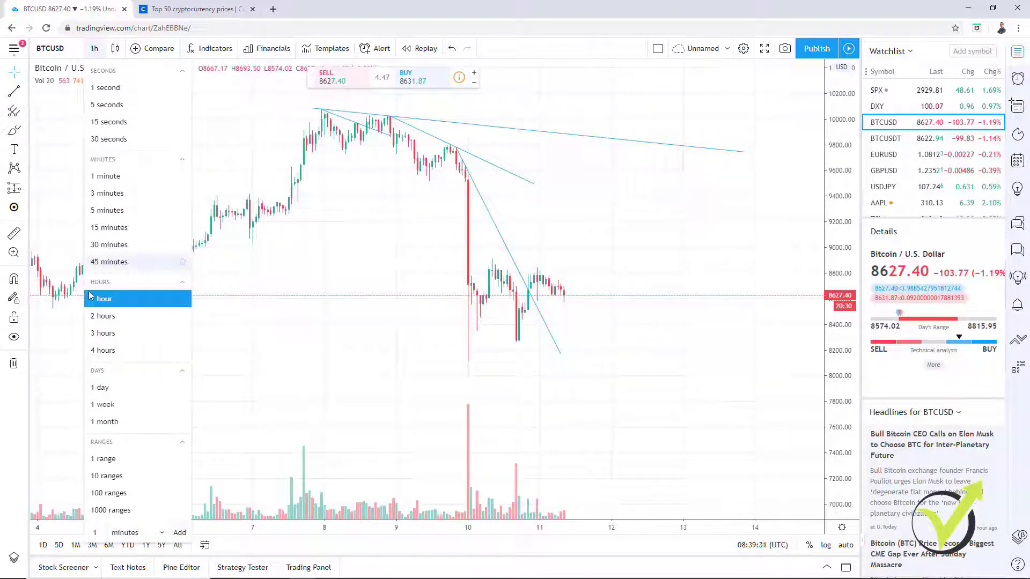
pyautogui.click(119, 389)
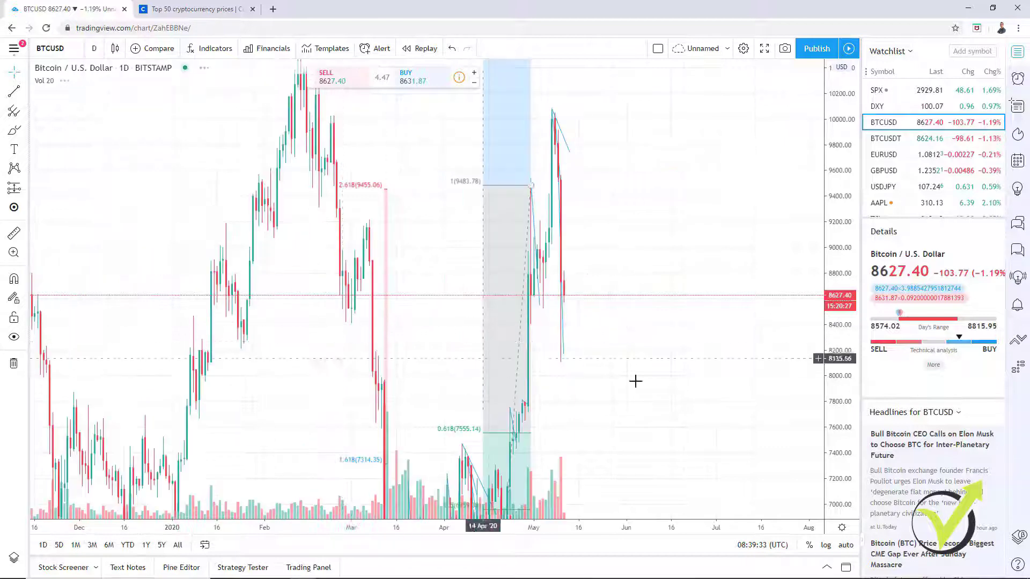
pyautogui.moveTo(843, 169); pyautogui.dragTo(866, 530)
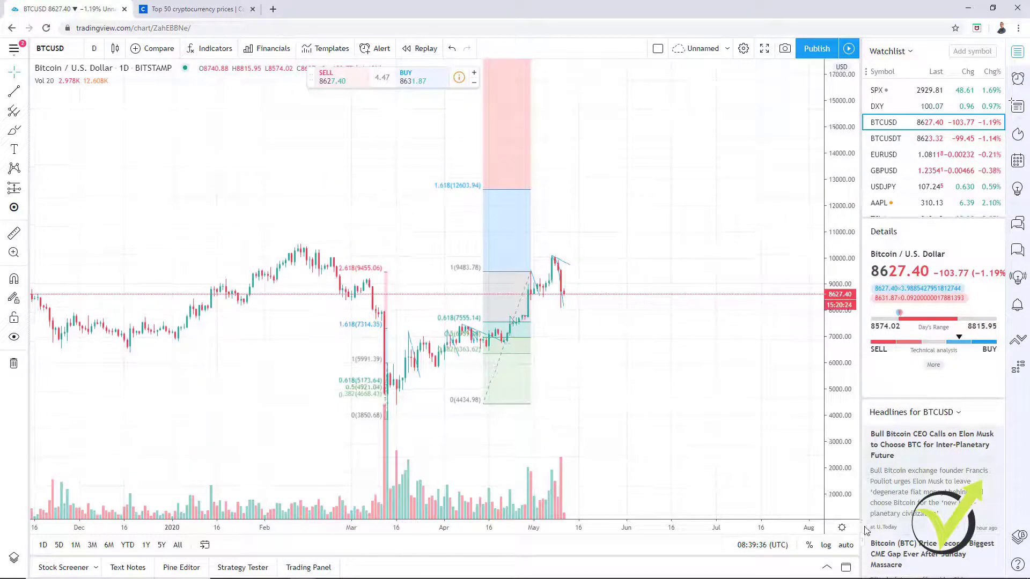
pyautogui.scroll(4, 545, 340)
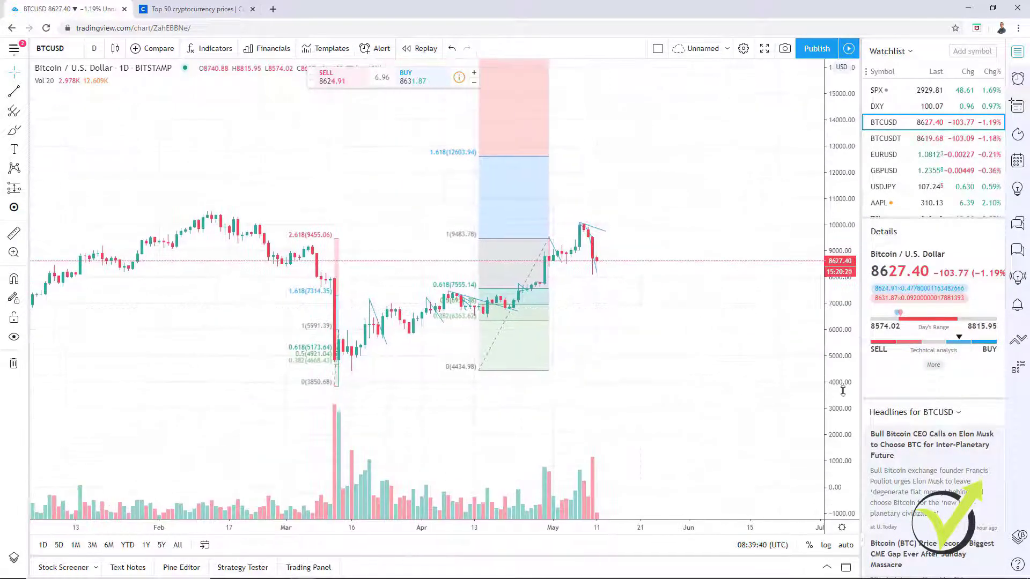
pyautogui.scroll(2, 641, 421)
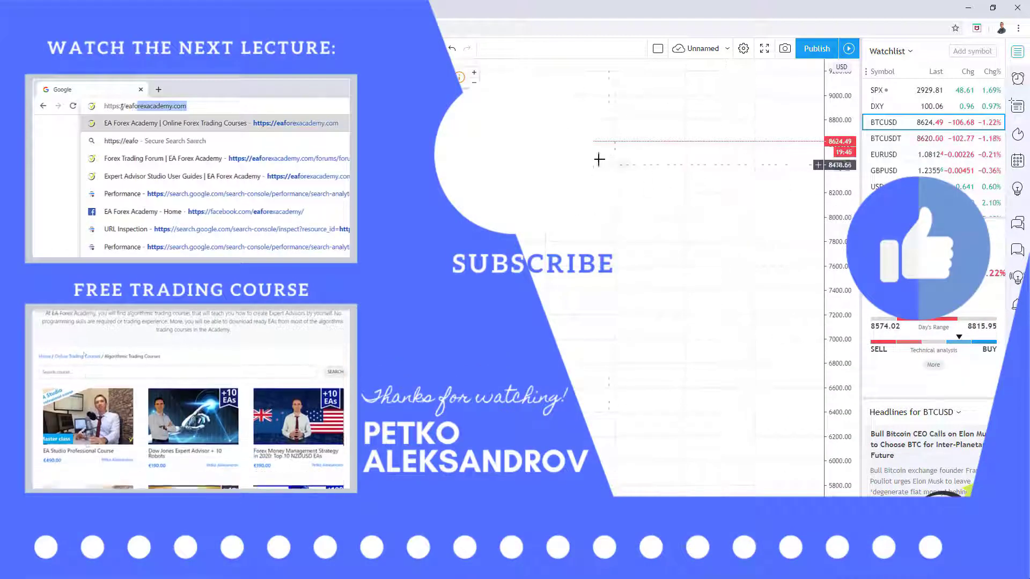
pyautogui.moveTo(599, 159); pyautogui.dragTo(650, 337)
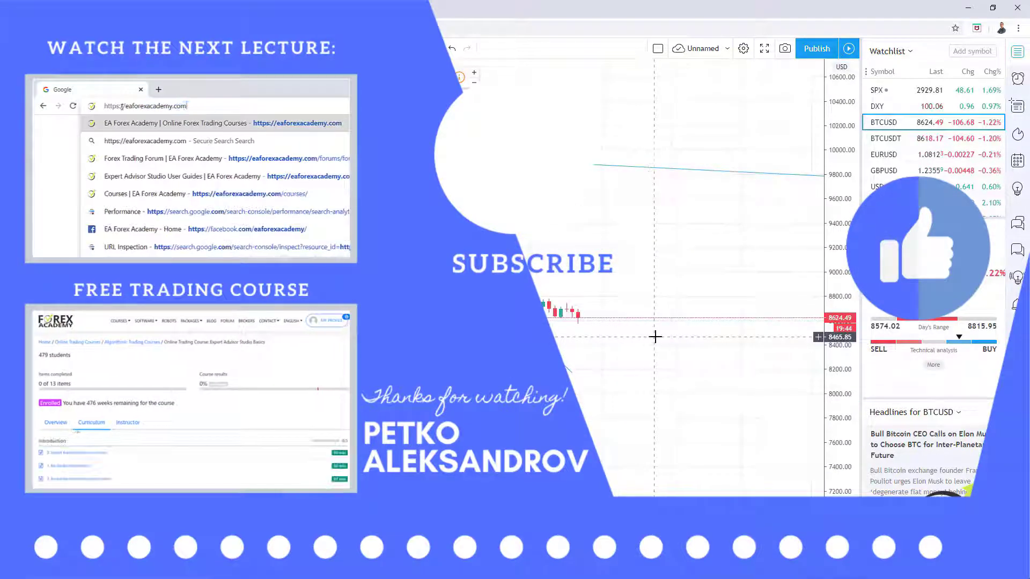